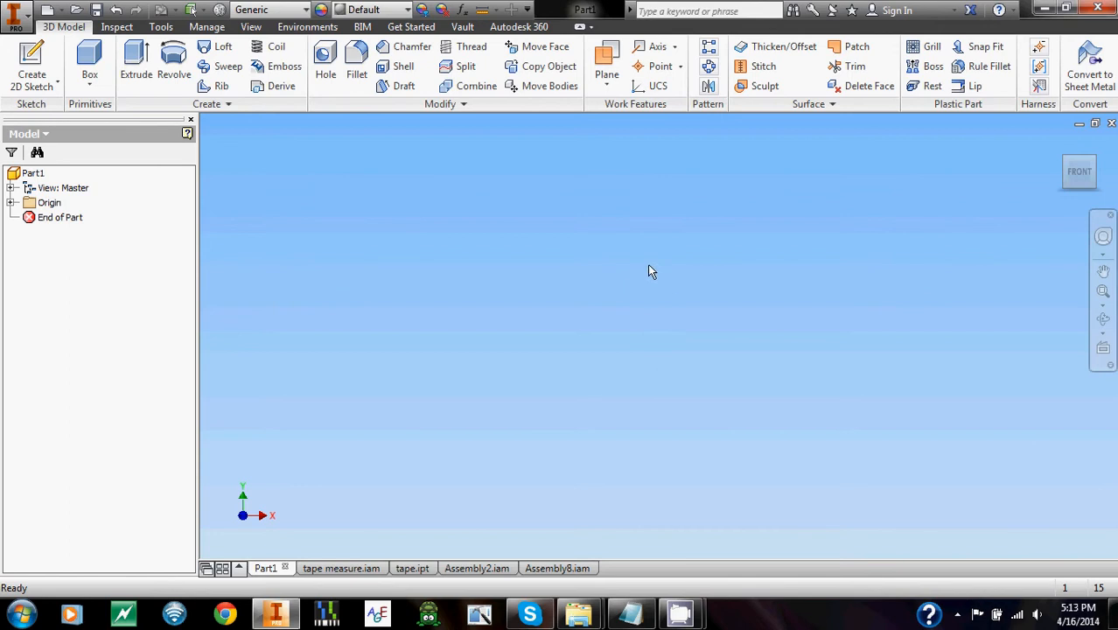
Switch to the tape measure.iam assembly and try to pull the metal end piece out of the housing.
left_click(332, 568)
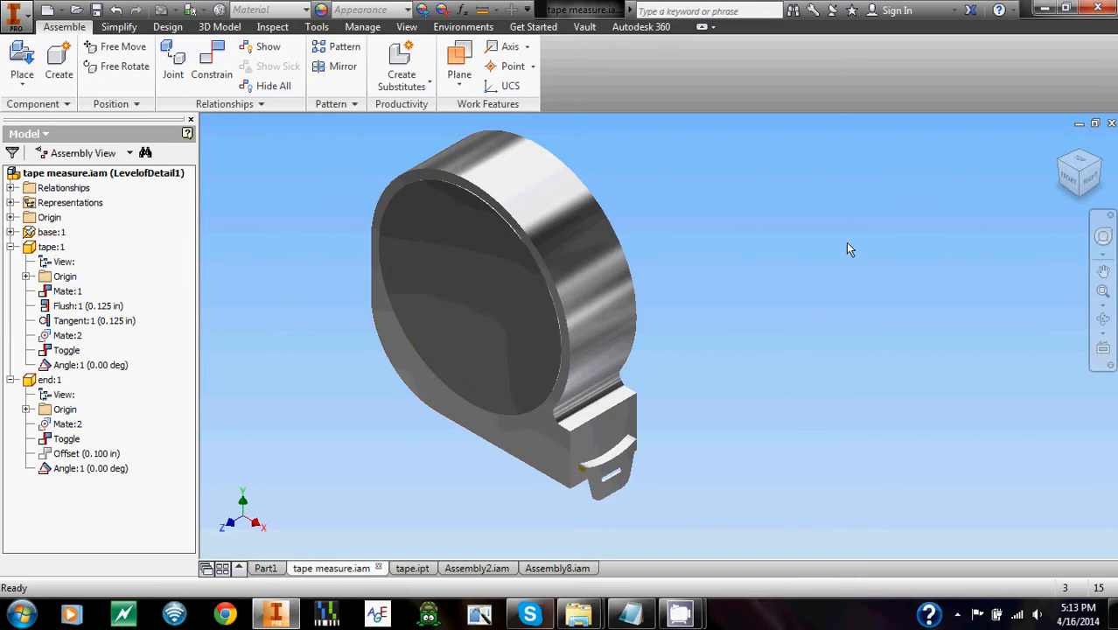
left_click_drag(612, 461, 463, 223)
left_click_drag(558, 359, 560, 361)
Suppress the Toggle constraint of the end component and pull the end piece away from the housing.
left_click(70, 439)
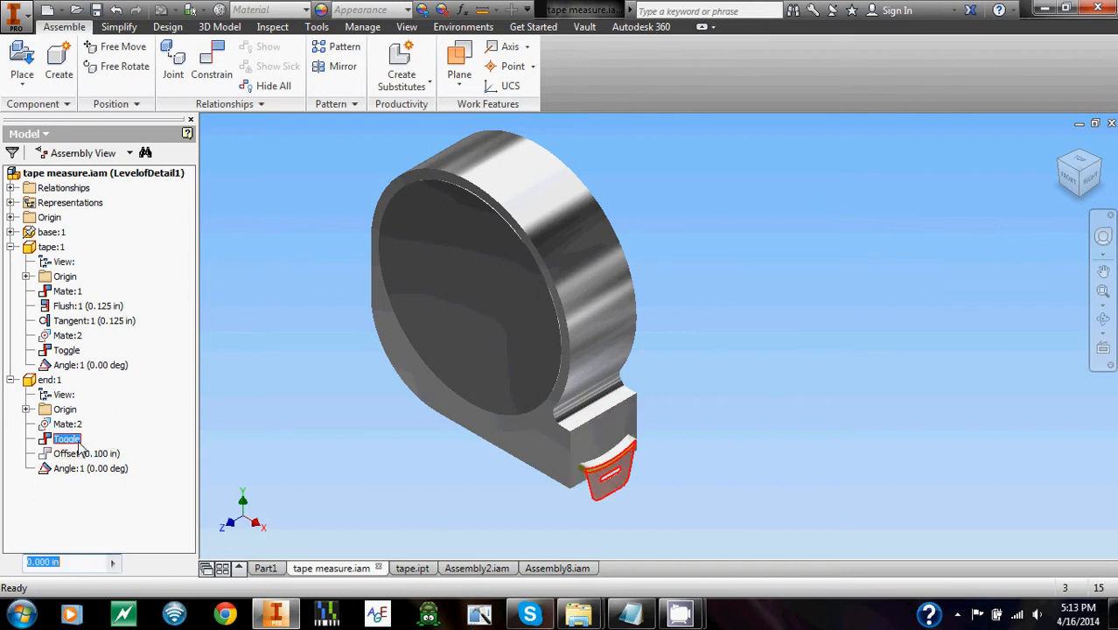
right_click(77, 439)
left_click(112, 517)
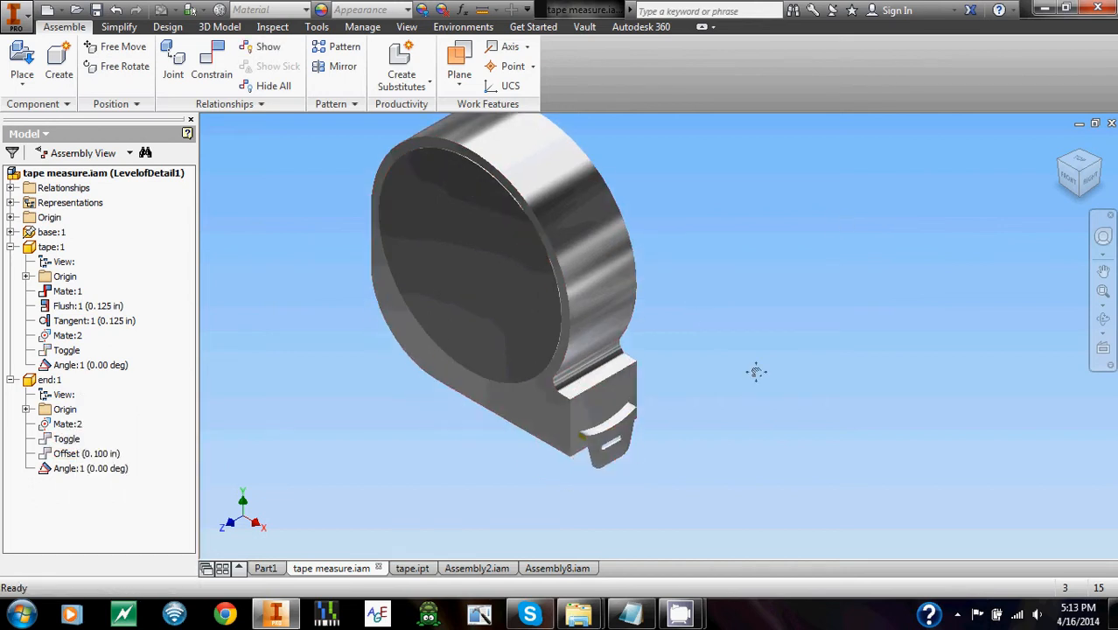
left_click_drag(571, 464, 710, 462)
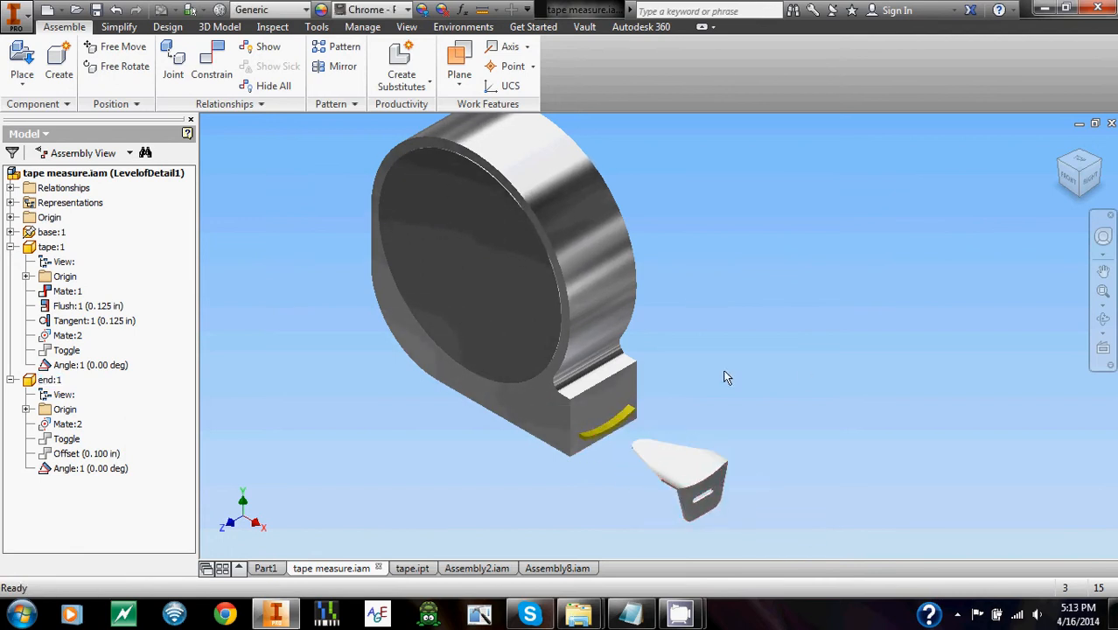
Unsuppress the Toggle constraint of the end component so the end piece is attached to the tape again.
right_click(74, 448)
left_click(118, 524)
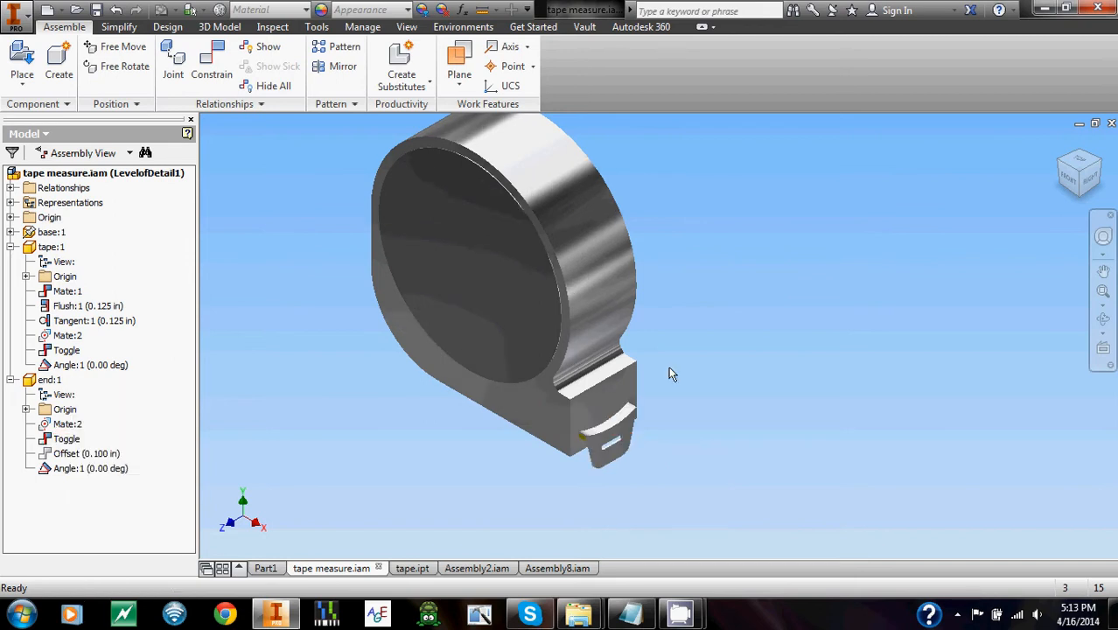
middle_click_drag(800, 339, 799, 337)
Make the tape:1 component adaptive in the tape measure assembly.
left_click(53, 247)
left_click(56, 247)
right_click(59, 249)
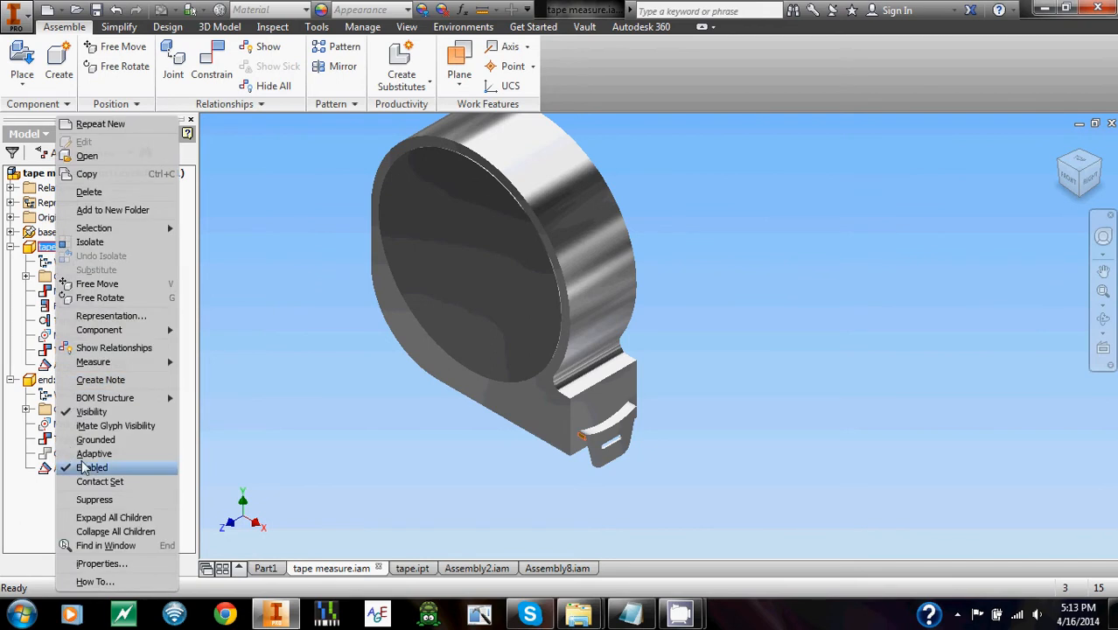
left_click(157, 446)
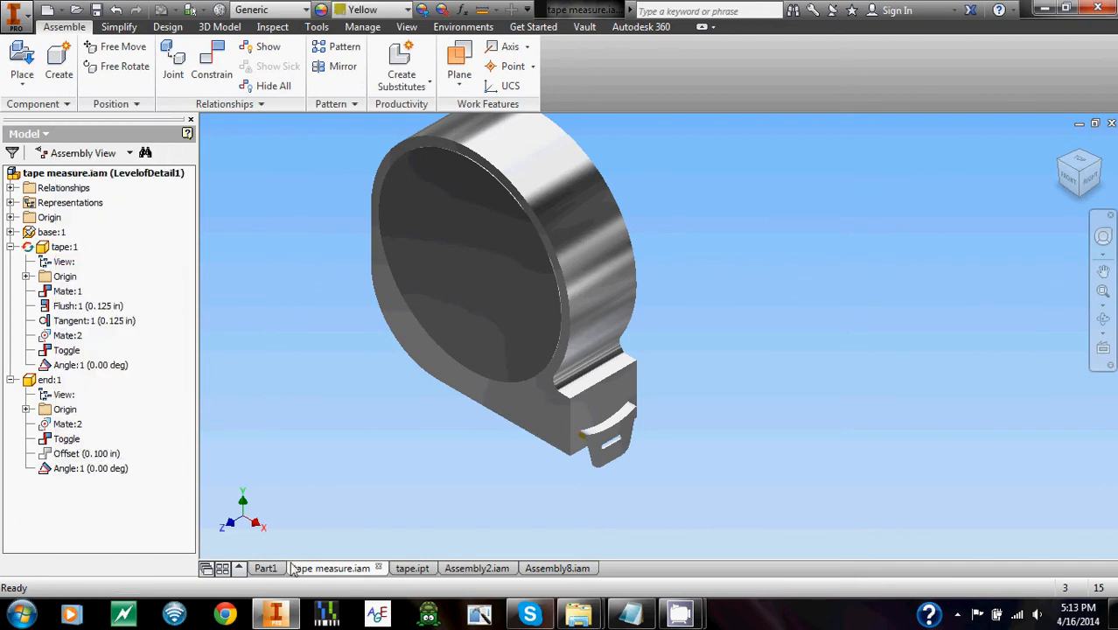
Switch to tape.ipt and make the tape's Extrusion2 feature adaptive.
left_click(418, 571)
left_click(54, 233)
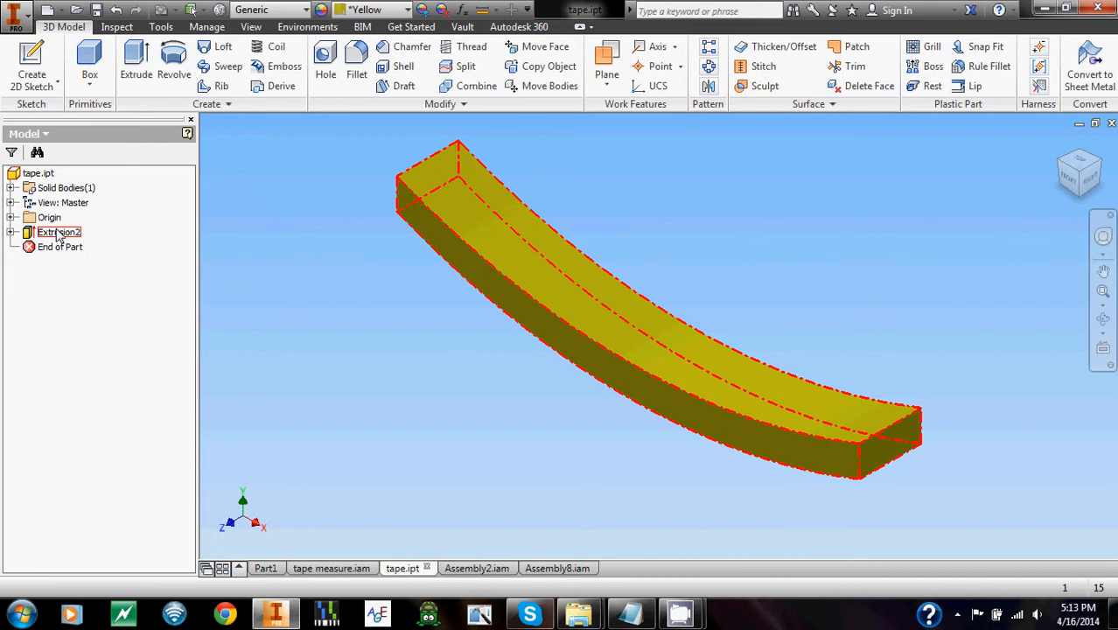
right_click(60, 234)
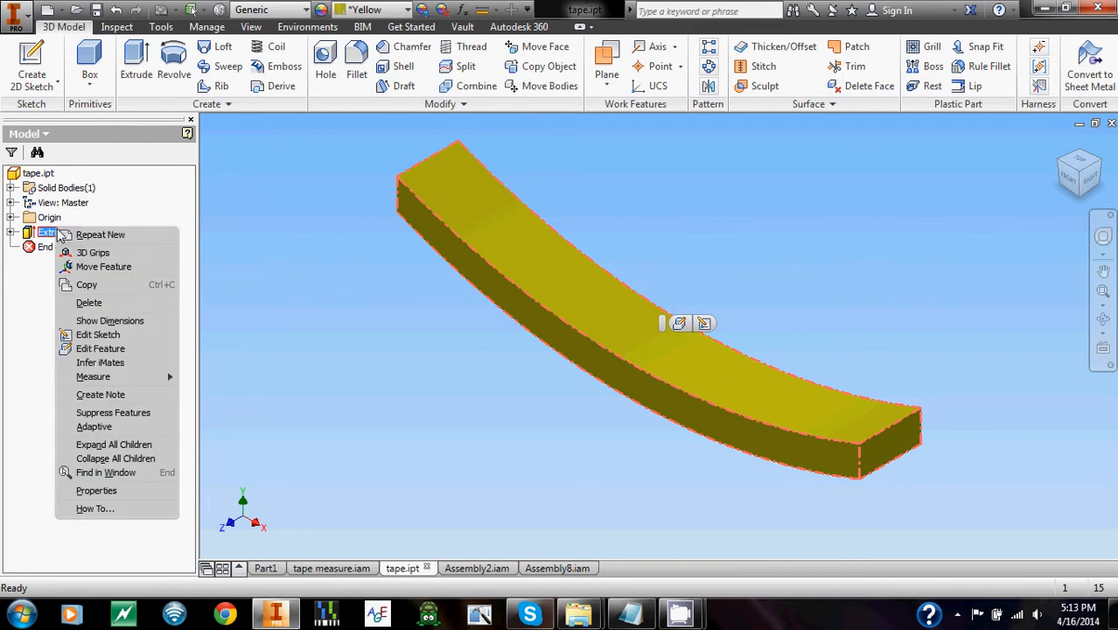
left_click(103, 429)
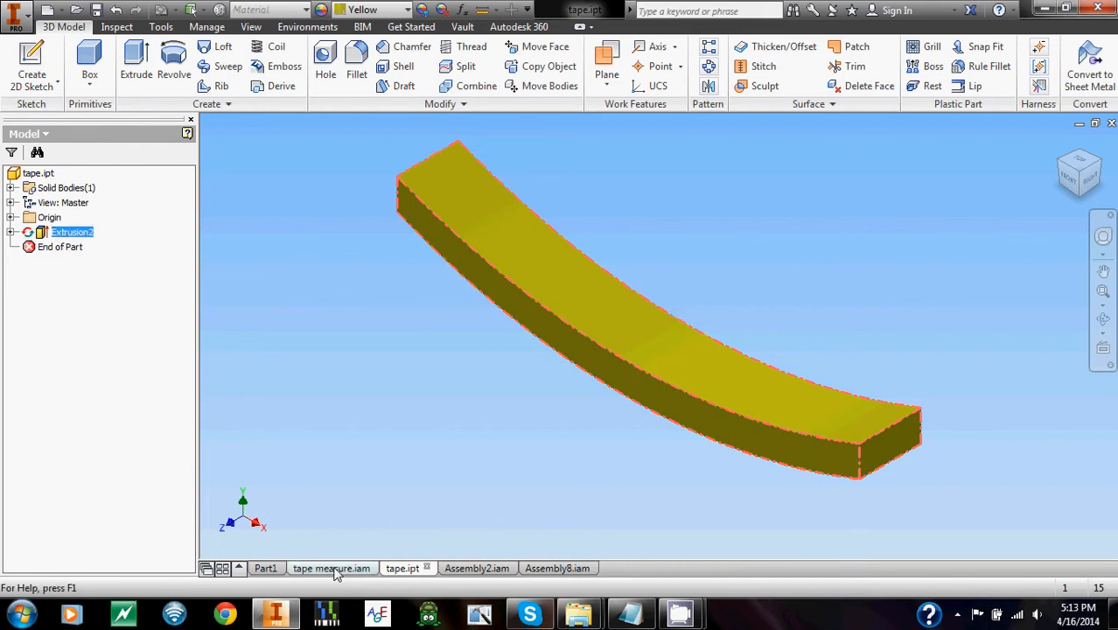
Return to tape measure.iam and unsuppress the Offset constraint of the end component.
left_click(338, 570)
middle_click_drag(523, 338, 524, 357)
left_click(91, 453)
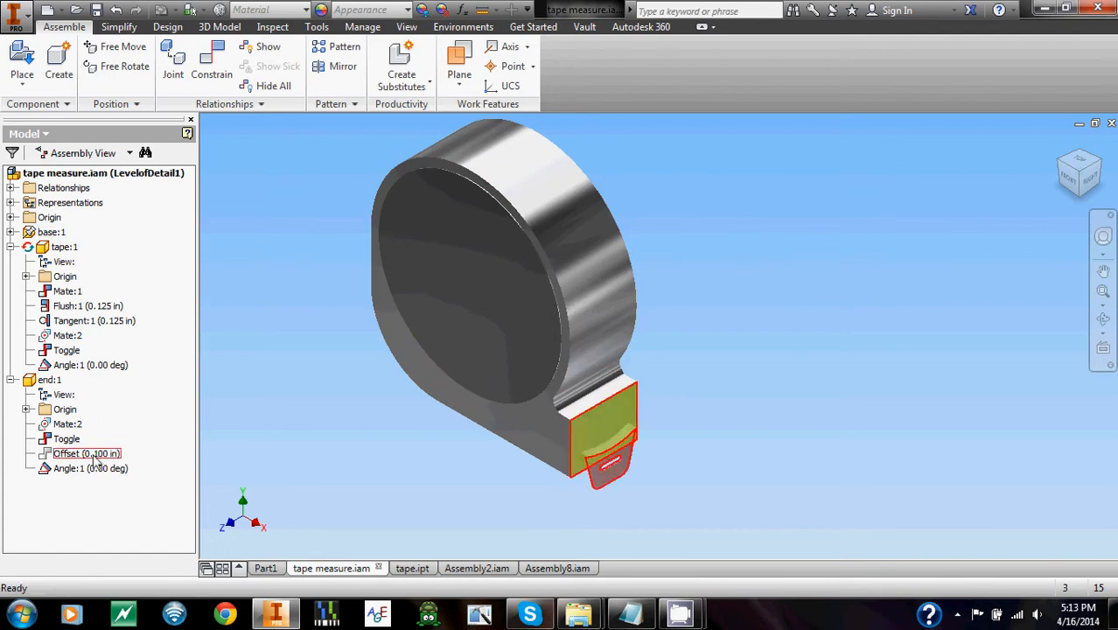
right_click(91, 453)
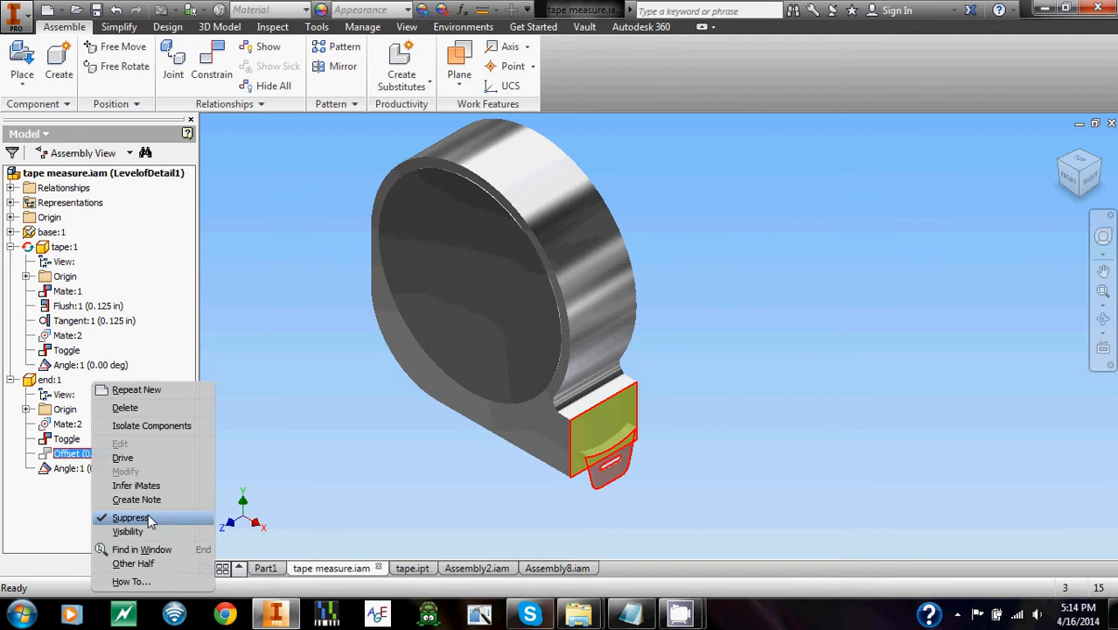
left_click(149, 520)
Set the end component's Offset constraint to 0.25 in.
double_click(87, 453)
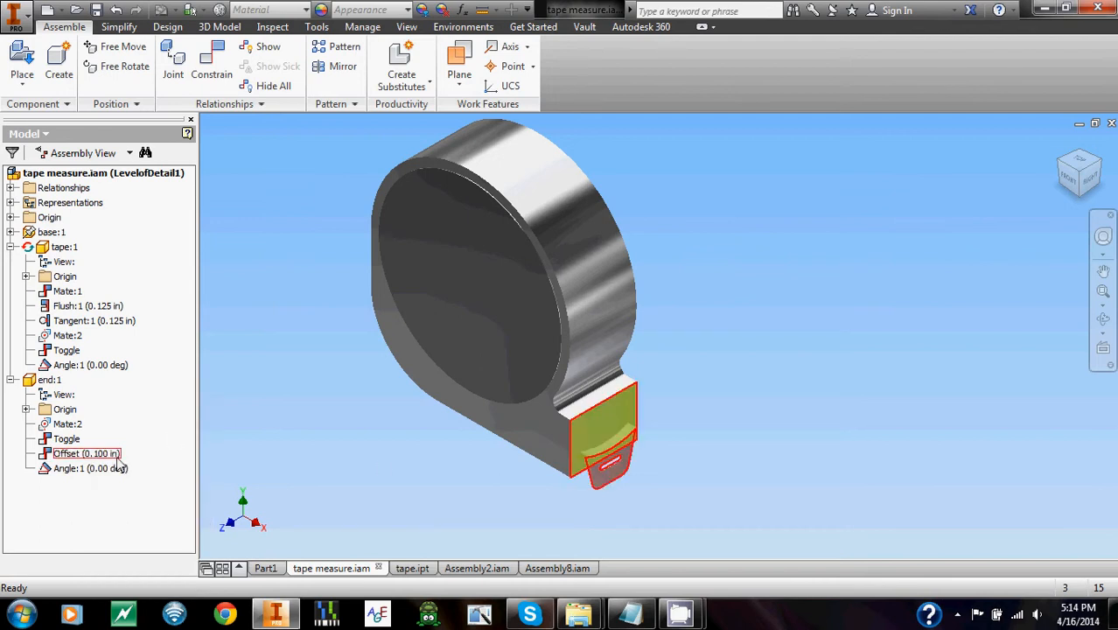
middle_click_drag(479, 381, 500, 349)
left_click_drag(145, 494, 357, 349)
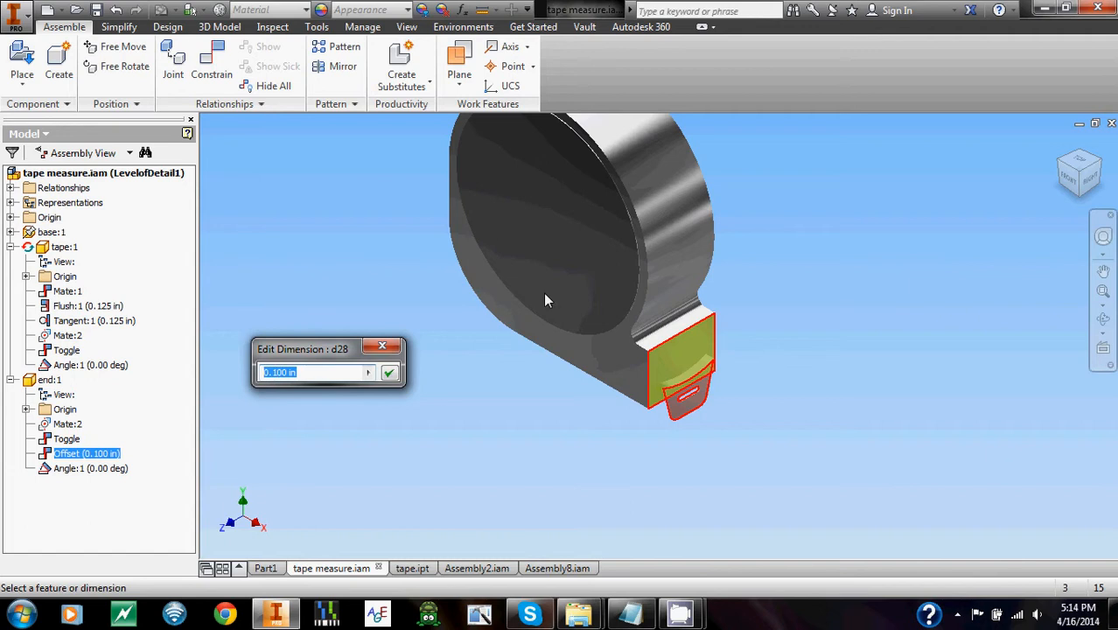
type(".25")
key("Return")
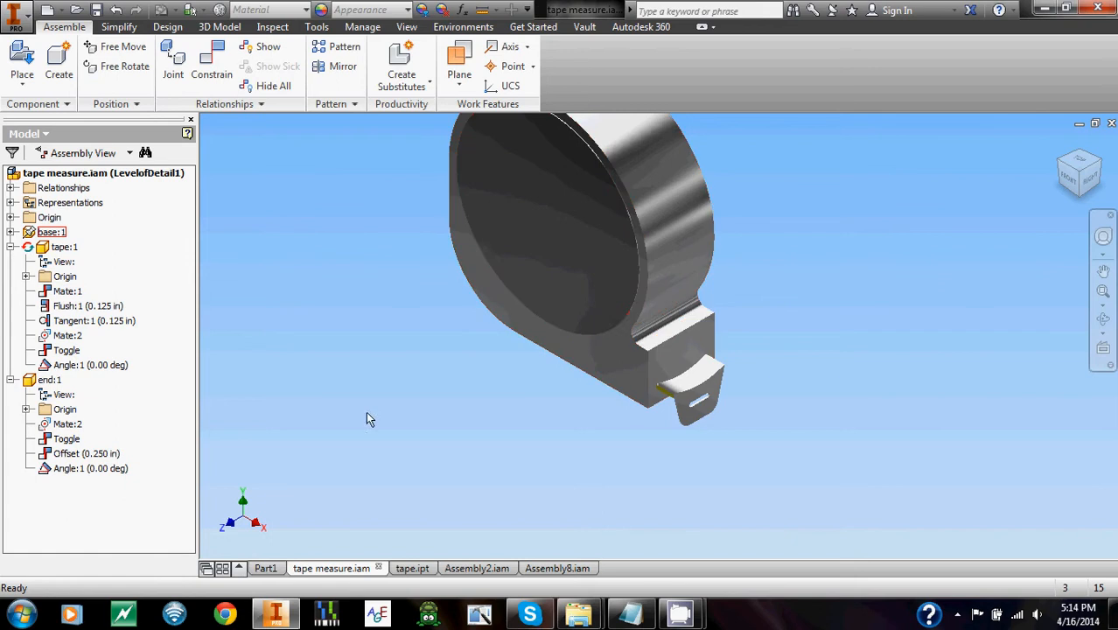
Set the end component's Offset constraint to 1 in to extend the adaptive tape further.
left_click(86, 453)
type("1")
key("Return")
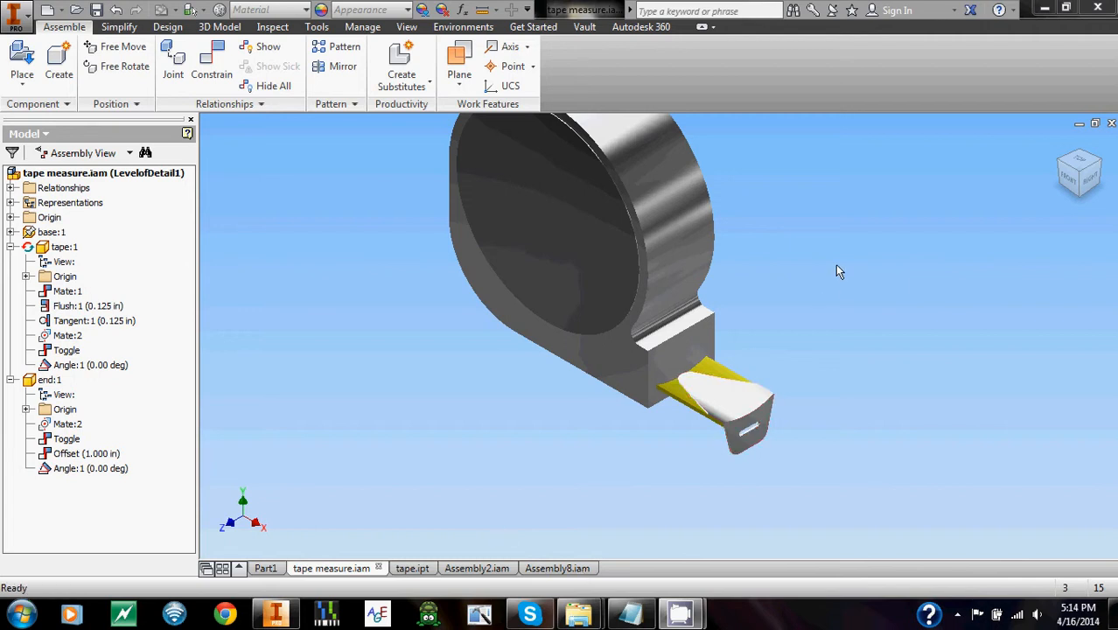
middle_click_drag(825, 180, 801, 252)
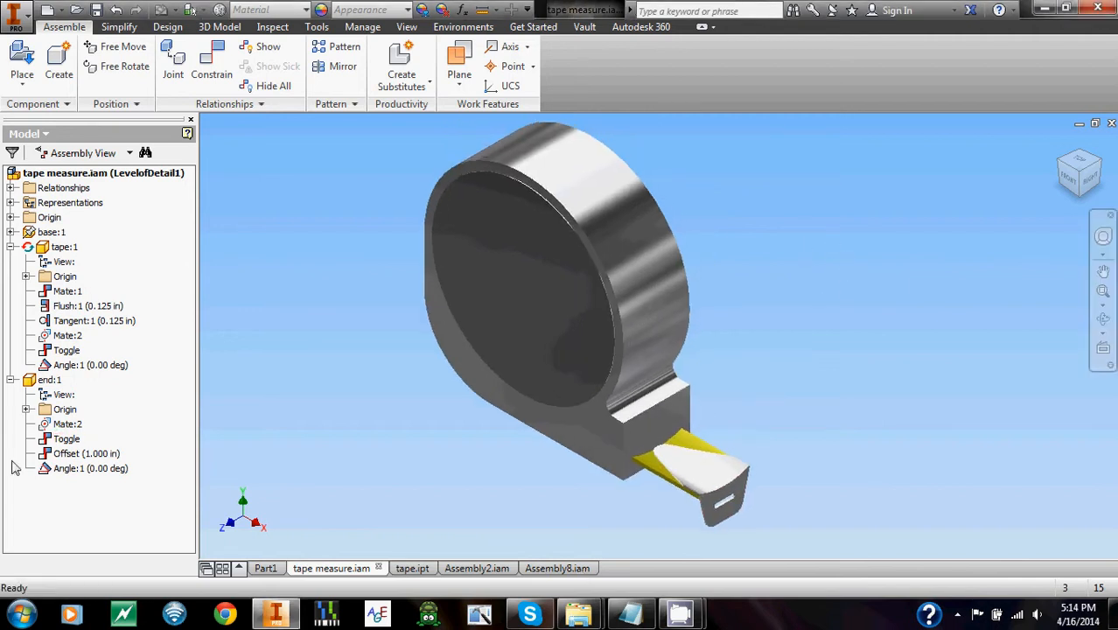
Open the Drive settings for the end component's Offset constraint and expand the adaptivity and increment options.
right_click(102, 454)
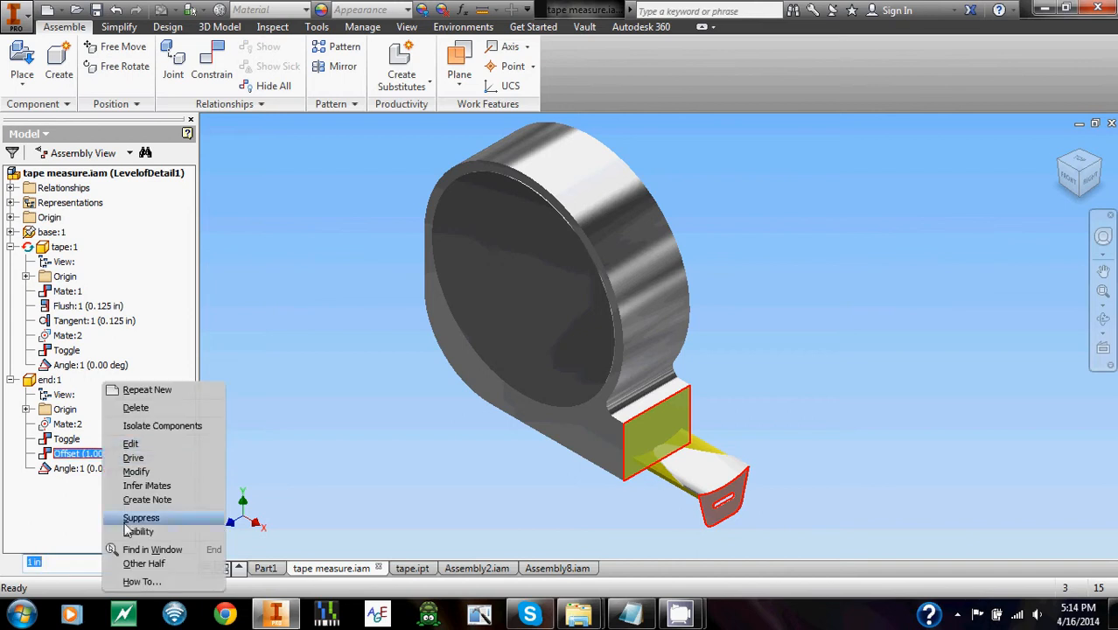
left_click(133, 458)
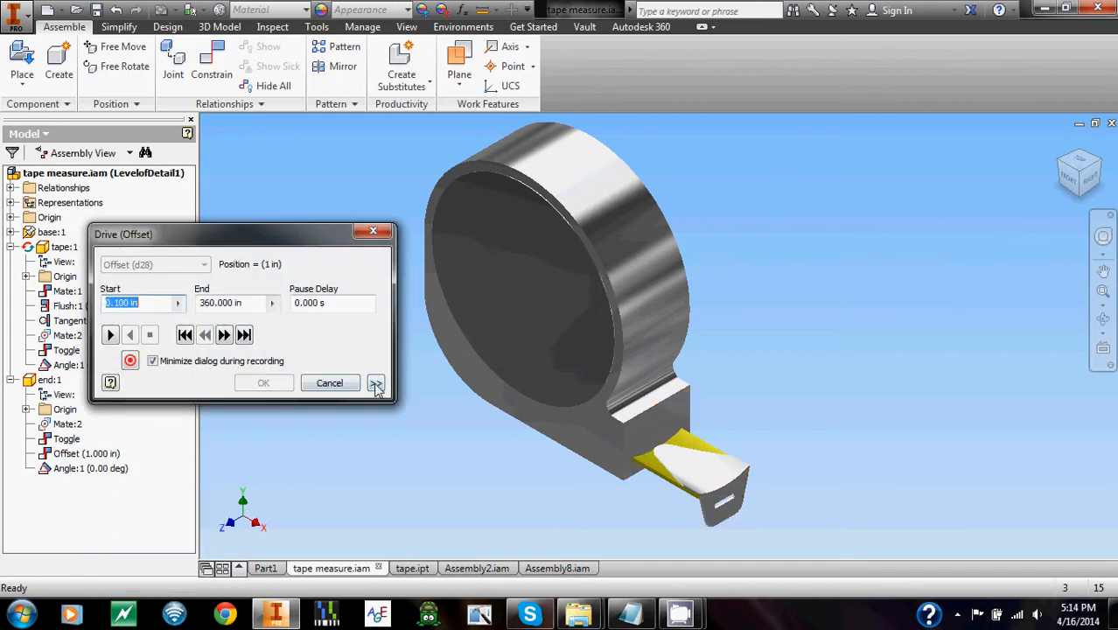
left_click_drag(294, 241, 293, 184)
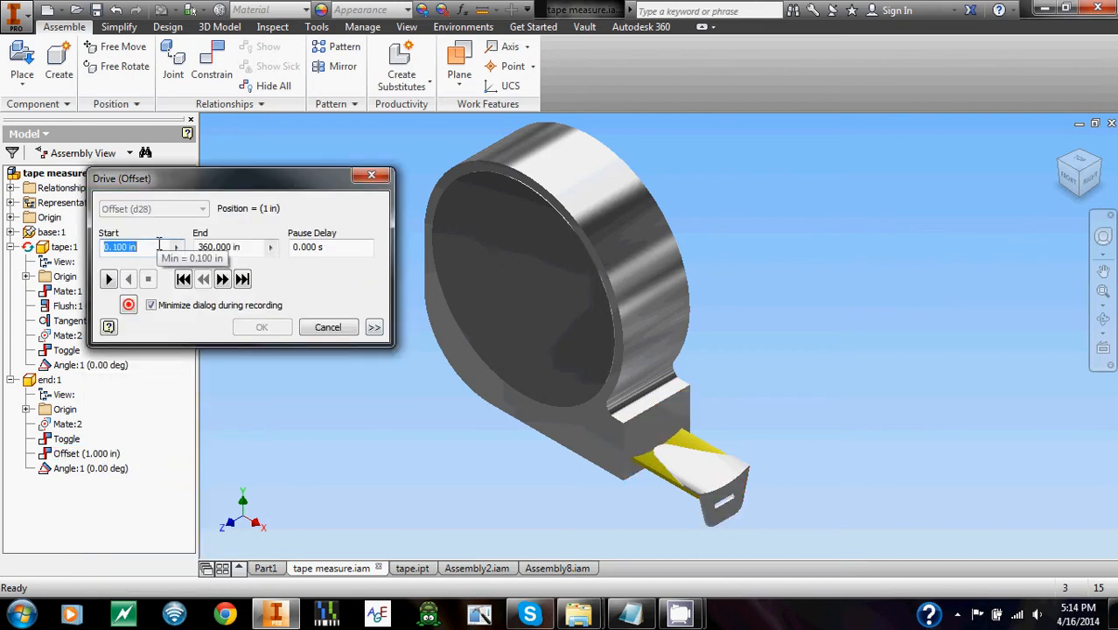
left_click(261, 246)
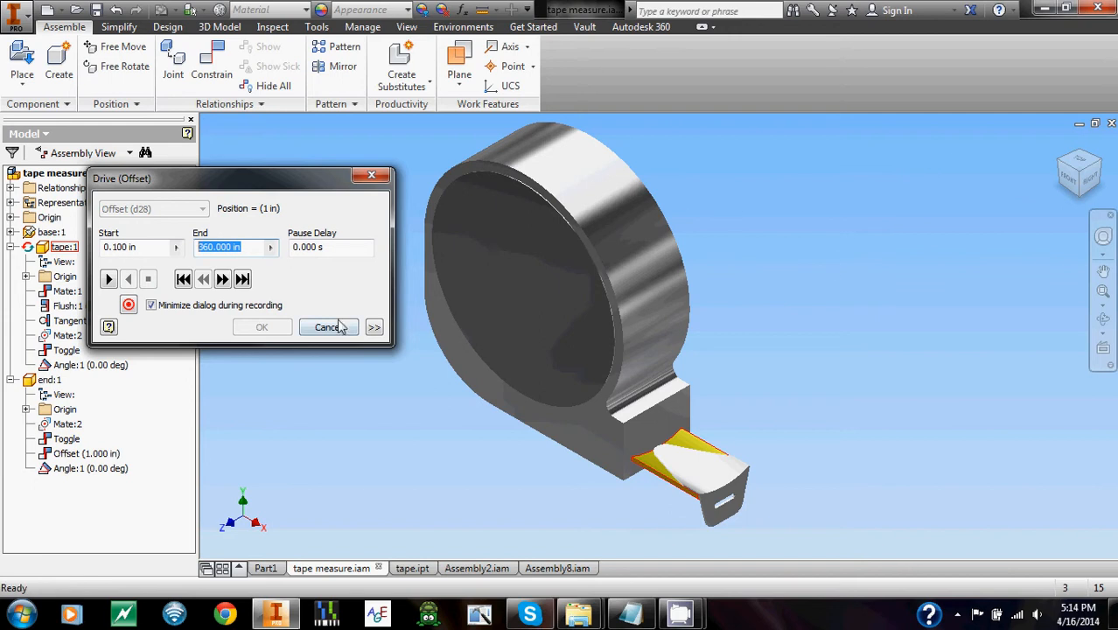
left_click(374, 327)
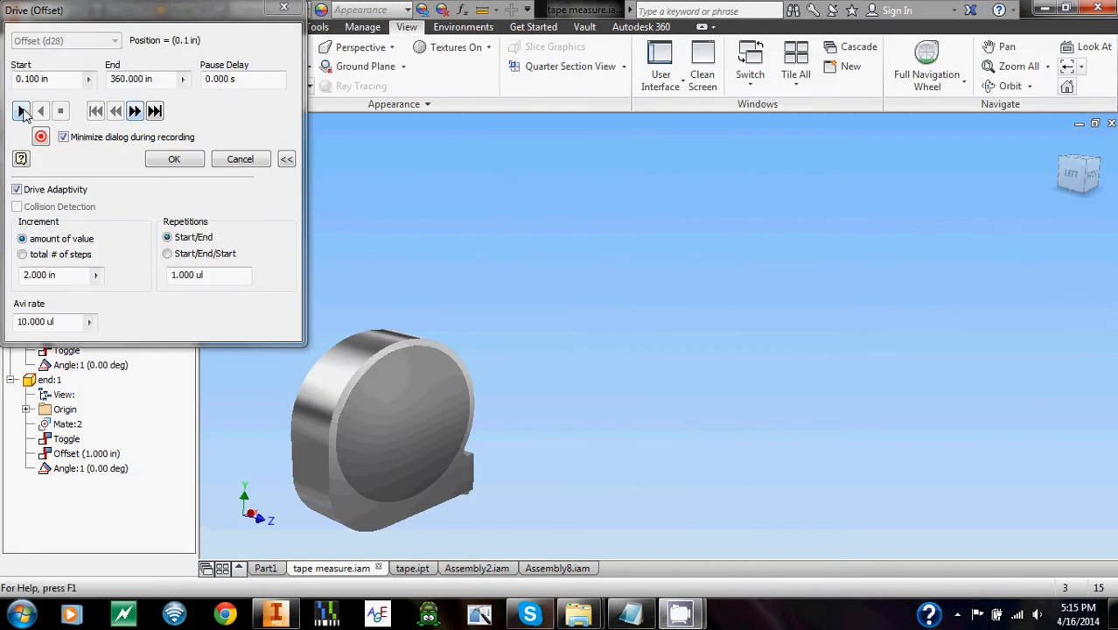
Play the Offset drive forward from 0.1 in to 360 in and back in reverse, and close the drive.
left_click(20, 110)
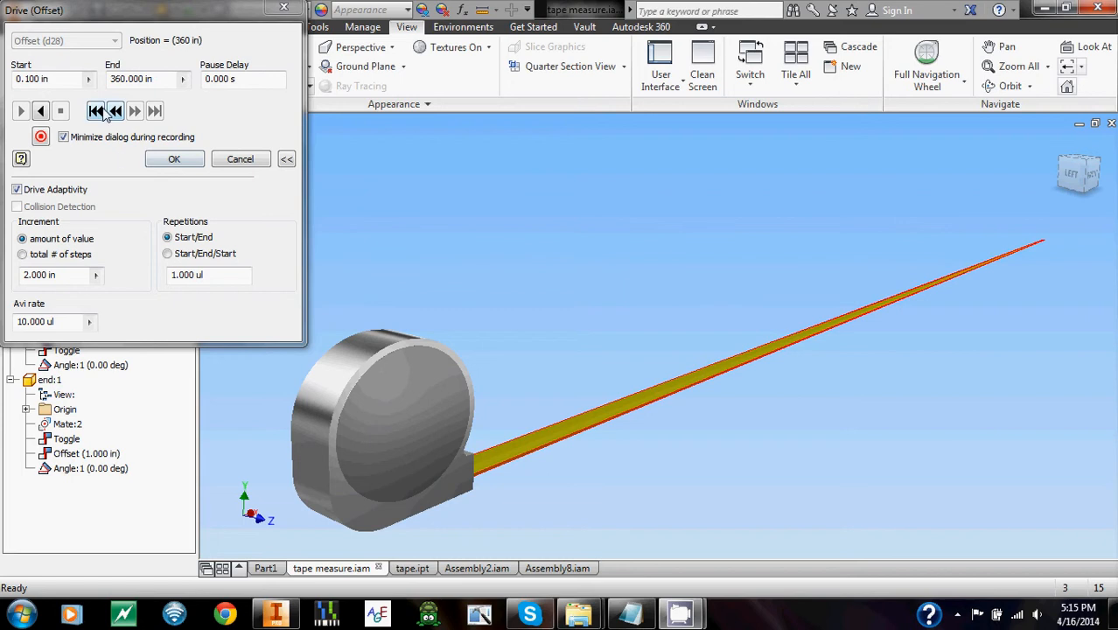
left_click(41, 111)
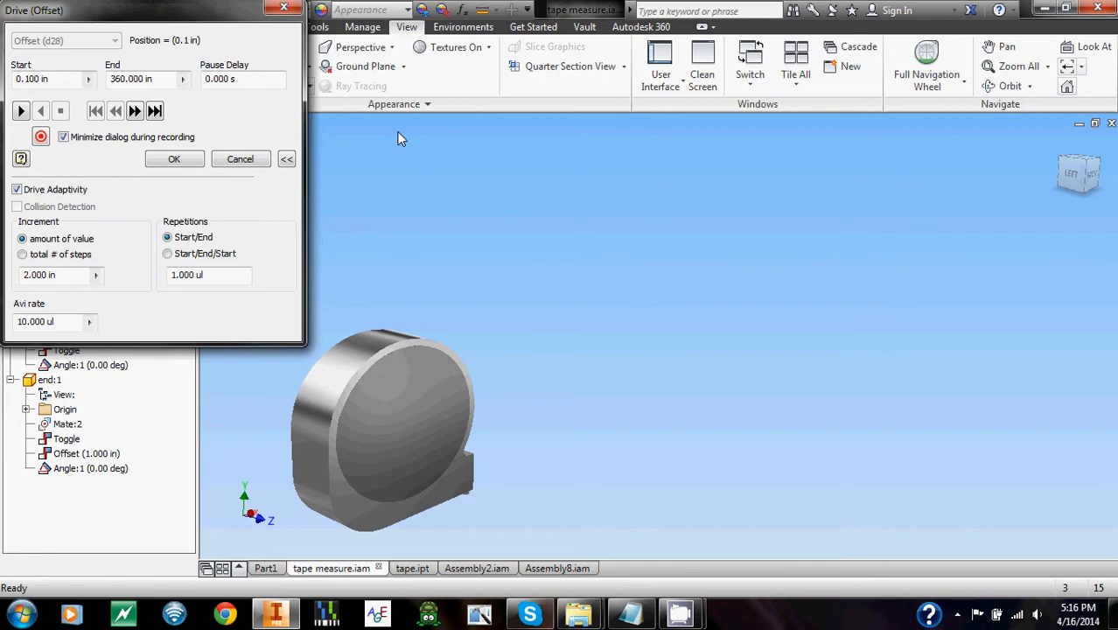
left_click(284, 8)
left_click(657, 261)
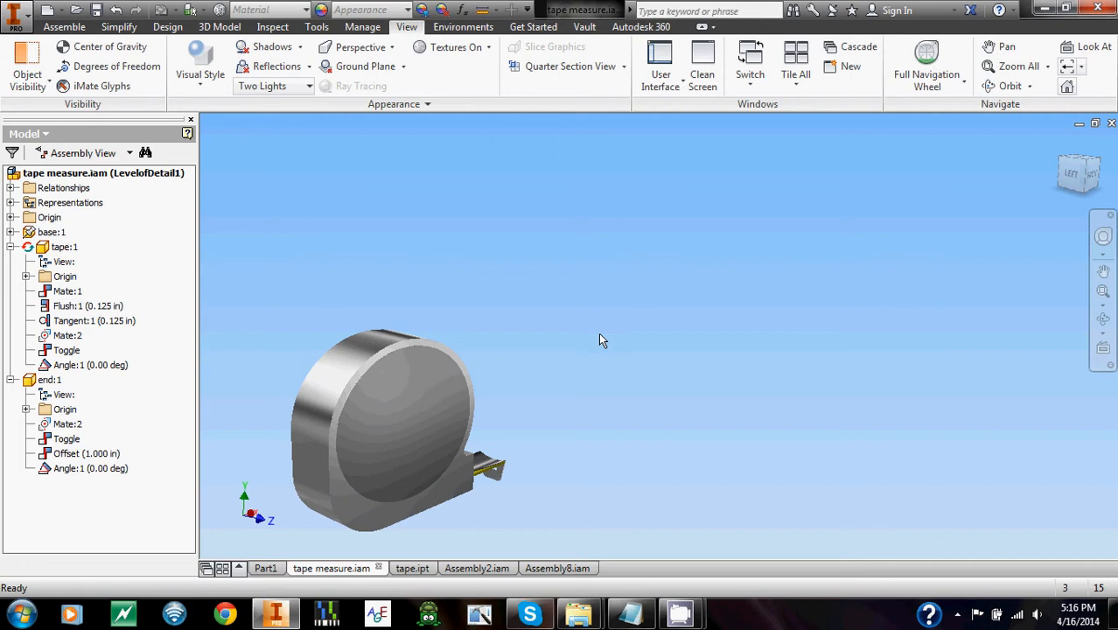
Switch to Assembly2.iam and try to move the two rollers.
left_click(479, 567)
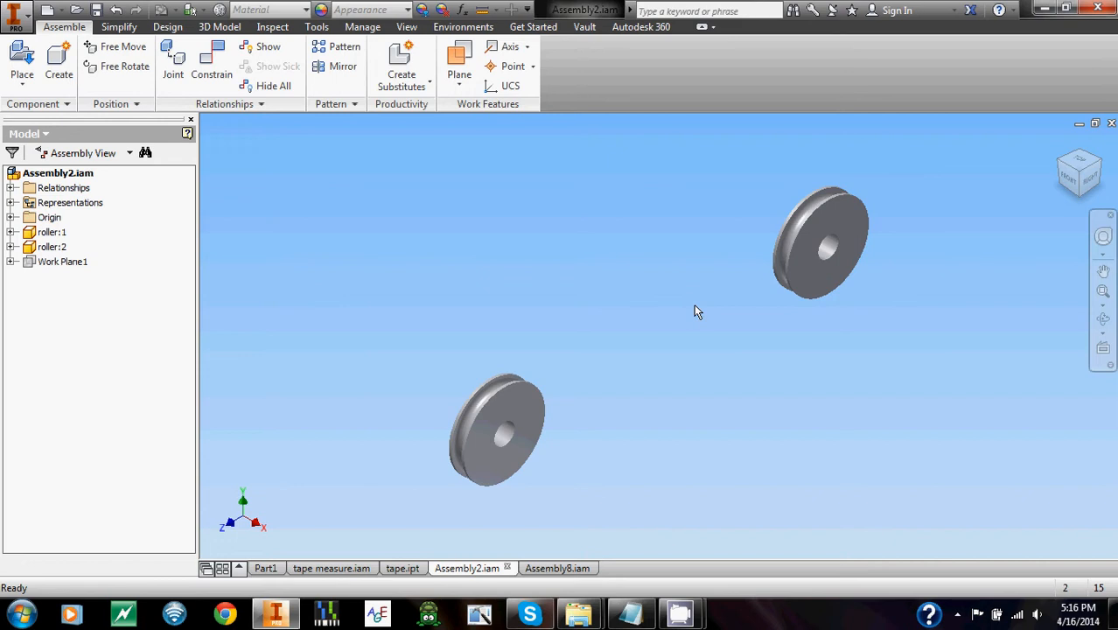
left_click(484, 434)
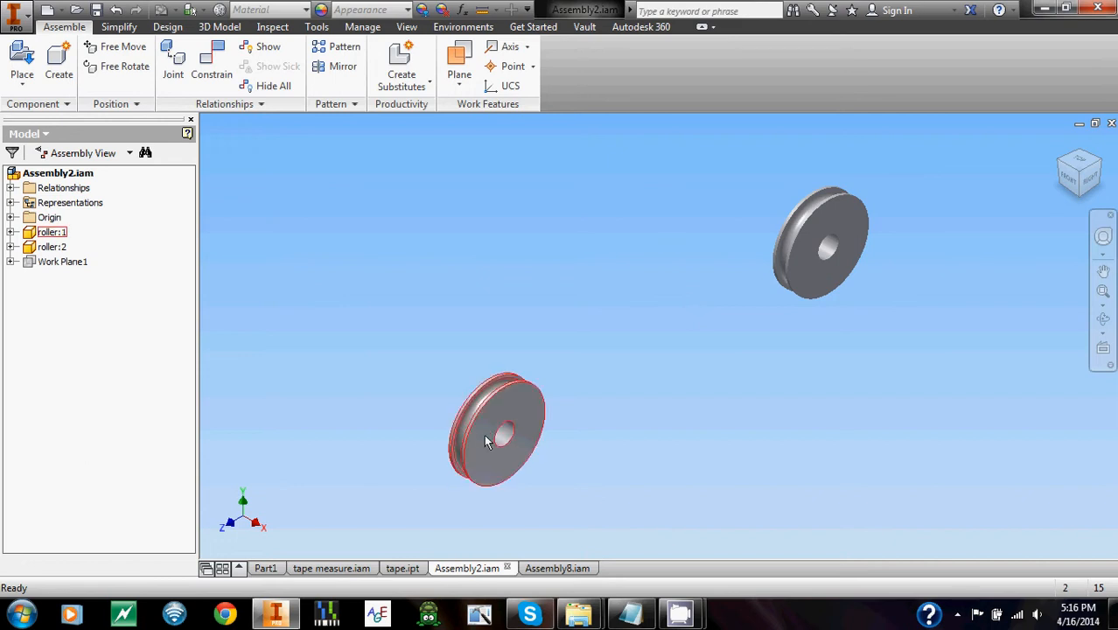
left_click(796, 282, "ctrl")
left_click_drag(795, 279, 682, 263)
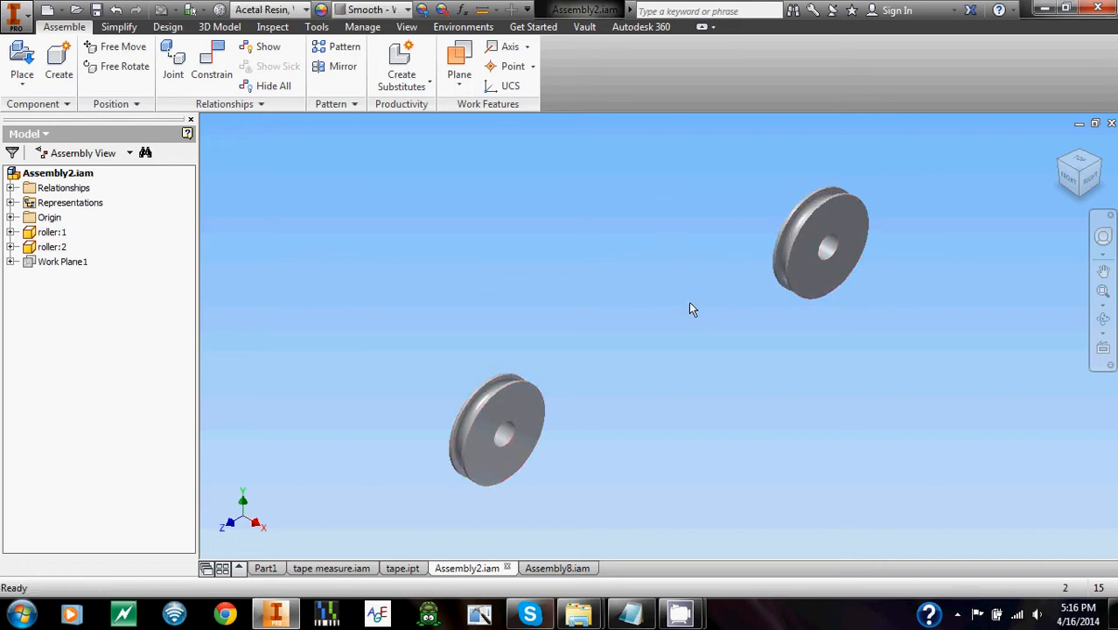
middle_click_drag(632, 304, 633, 249)
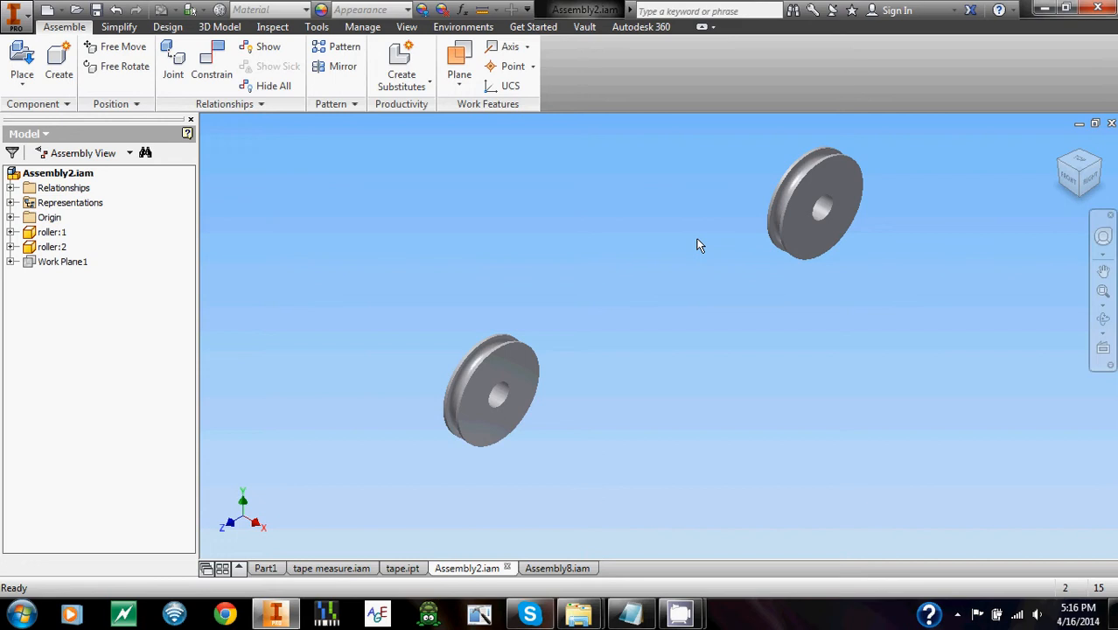
Create an in-place component named Part2 from the Standard.ipt template and place it in the empty space between the rollers.
left_click(58, 74)
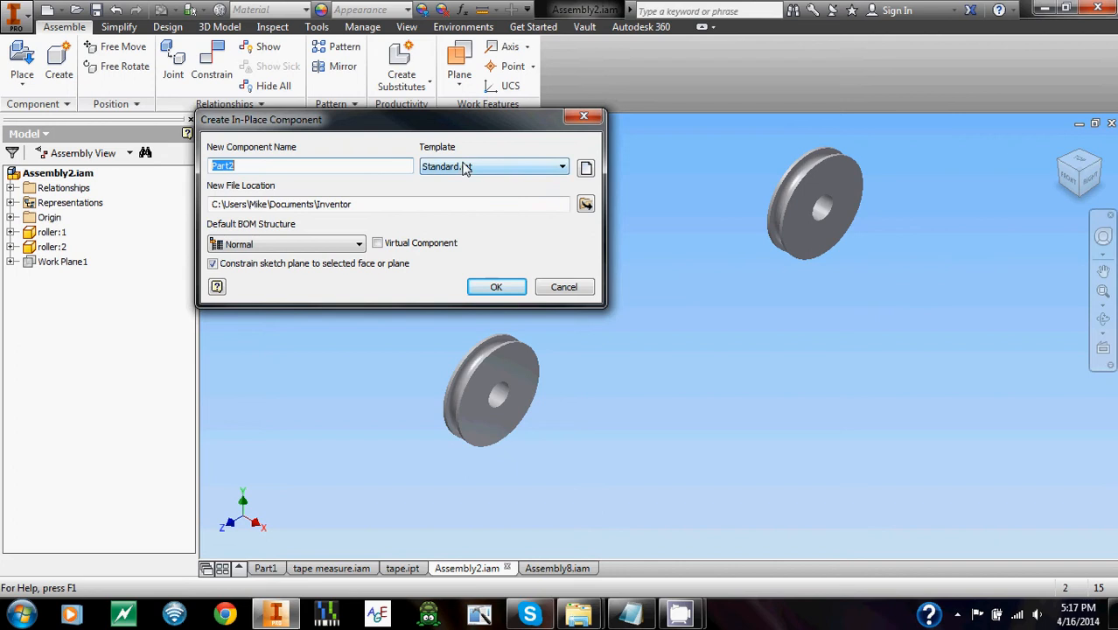
left_click(492, 284)
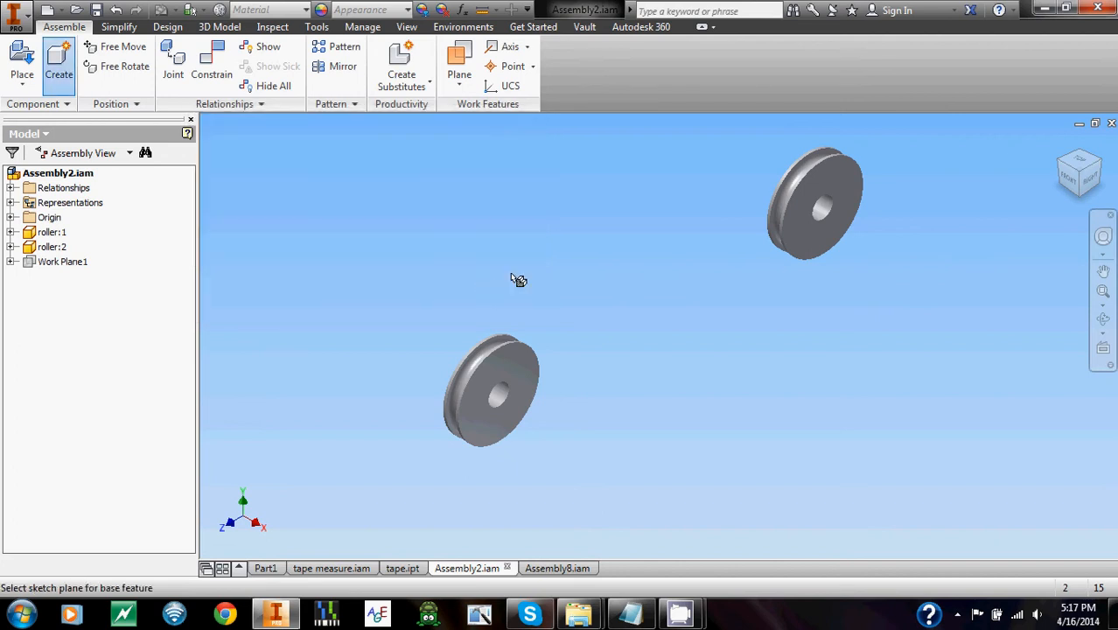
left_click(552, 245)
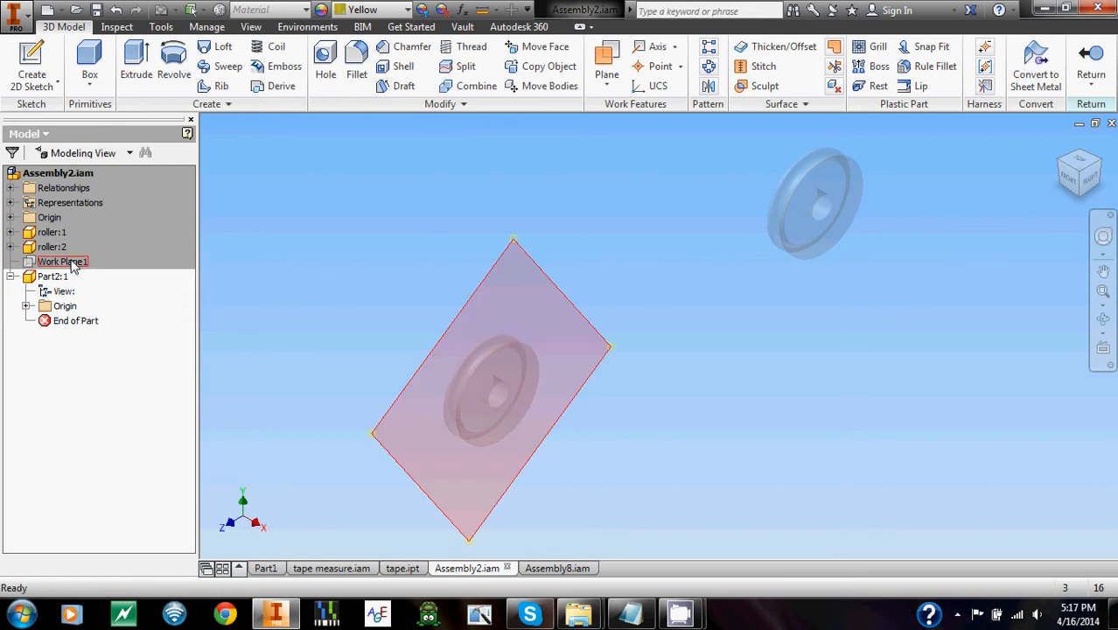
Start a sketch in Part2 on the assembly's Work Plane1 and project the circular geometry of both rollers into it.
left_click(32, 70)
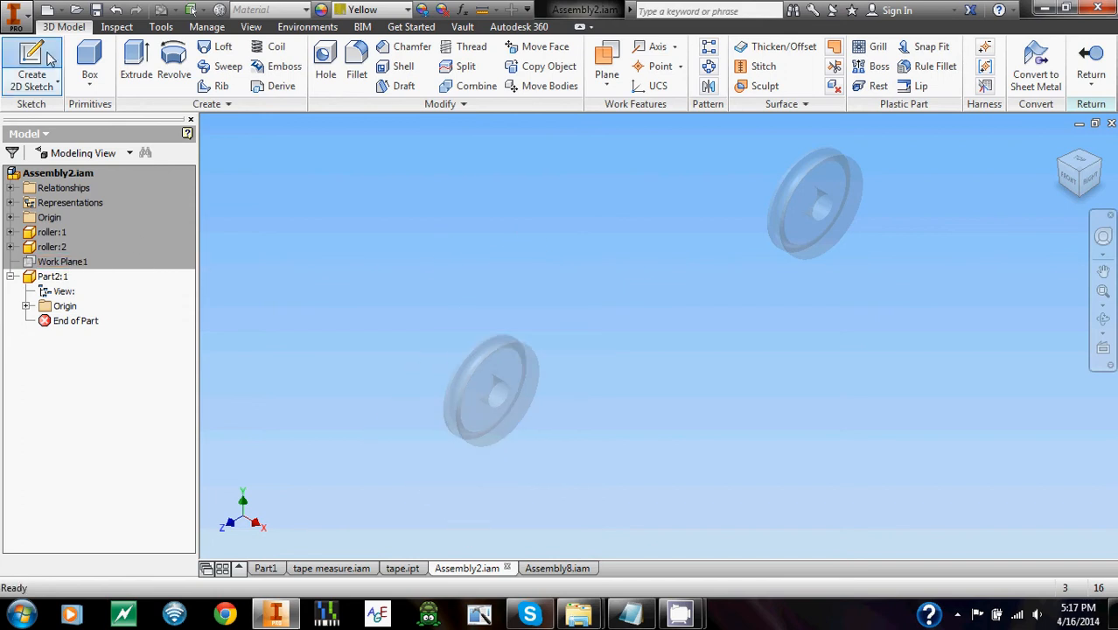
left_click(69, 260)
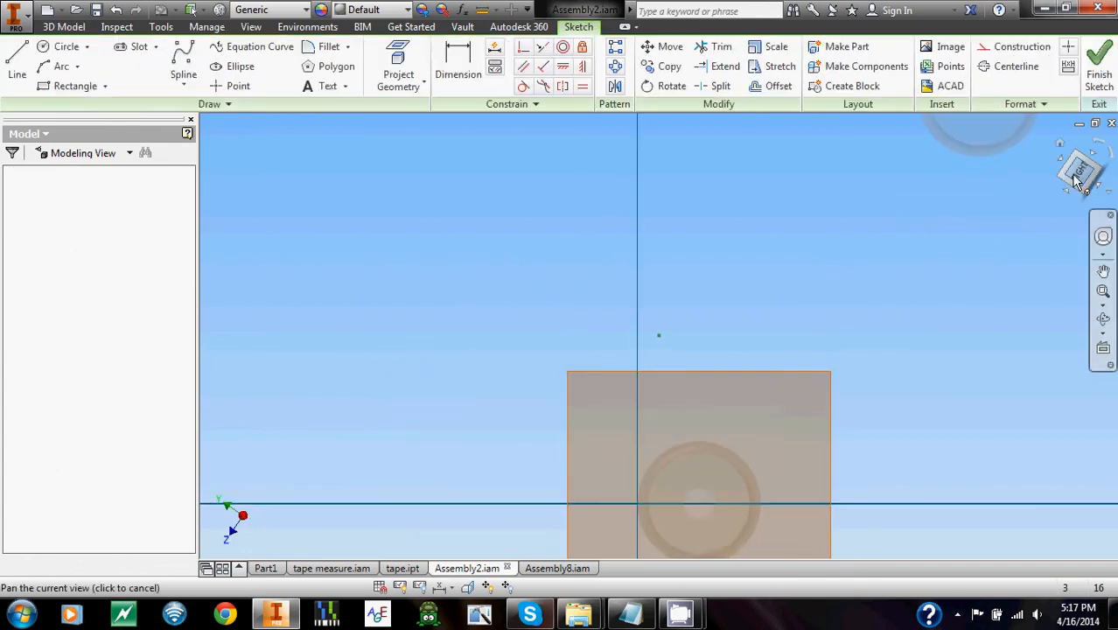
scroll(743, 346, "down", 2)
left_click(398, 75)
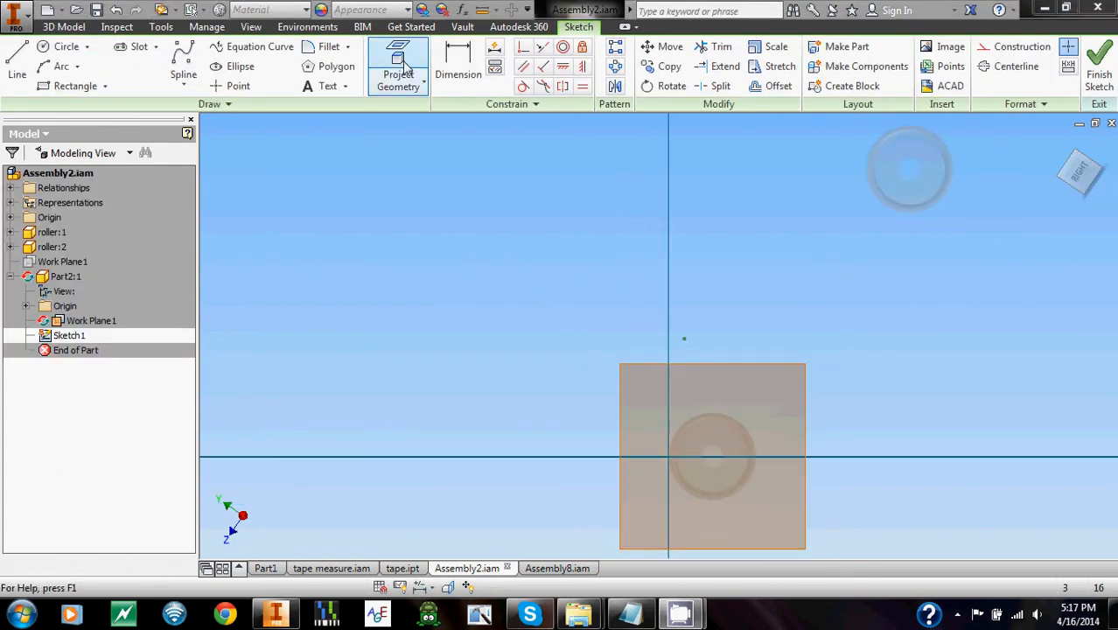
left_click(751, 457)
left_click(945, 172)
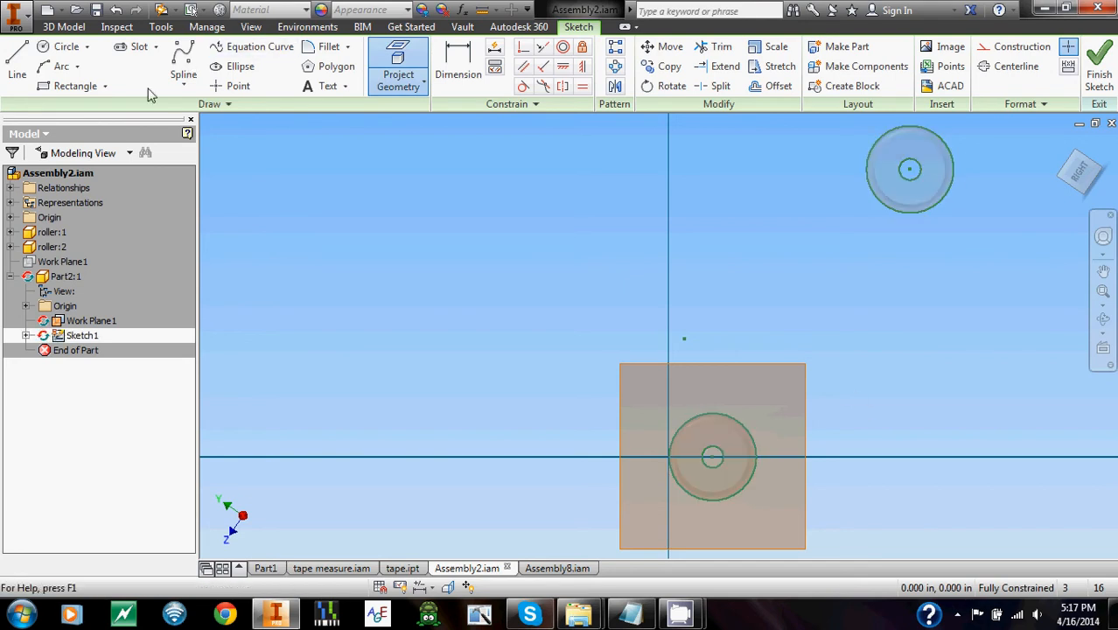
Sketch a center-to-center slot about 1.18 in wide between the projected centers of the two rollers.
left_click(139, 47)
left_click(713, 455)
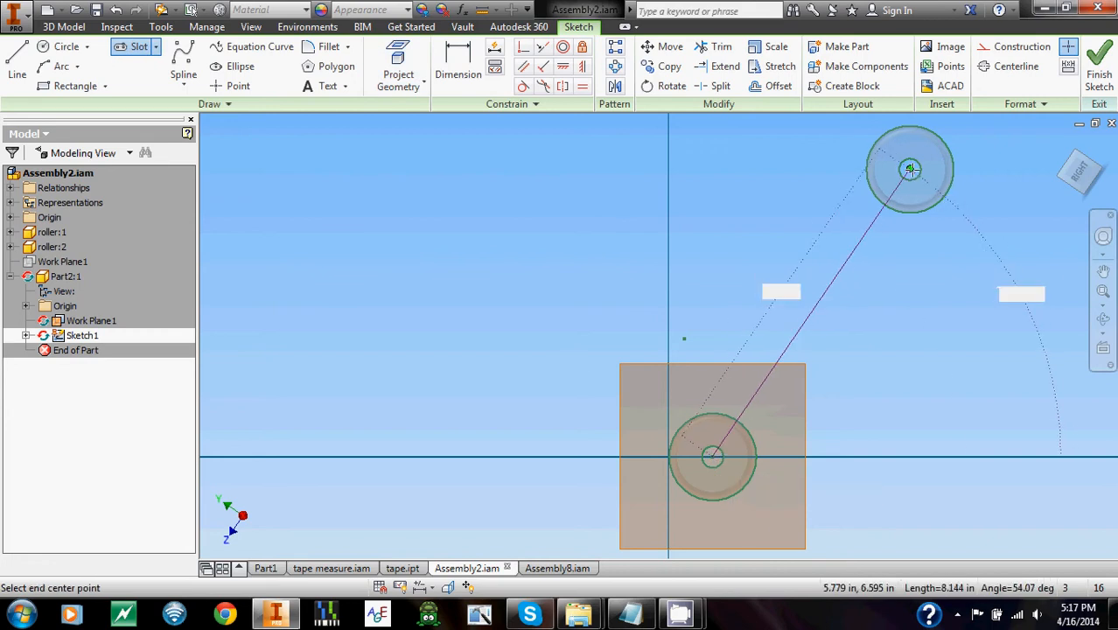
left_click(911, 169)
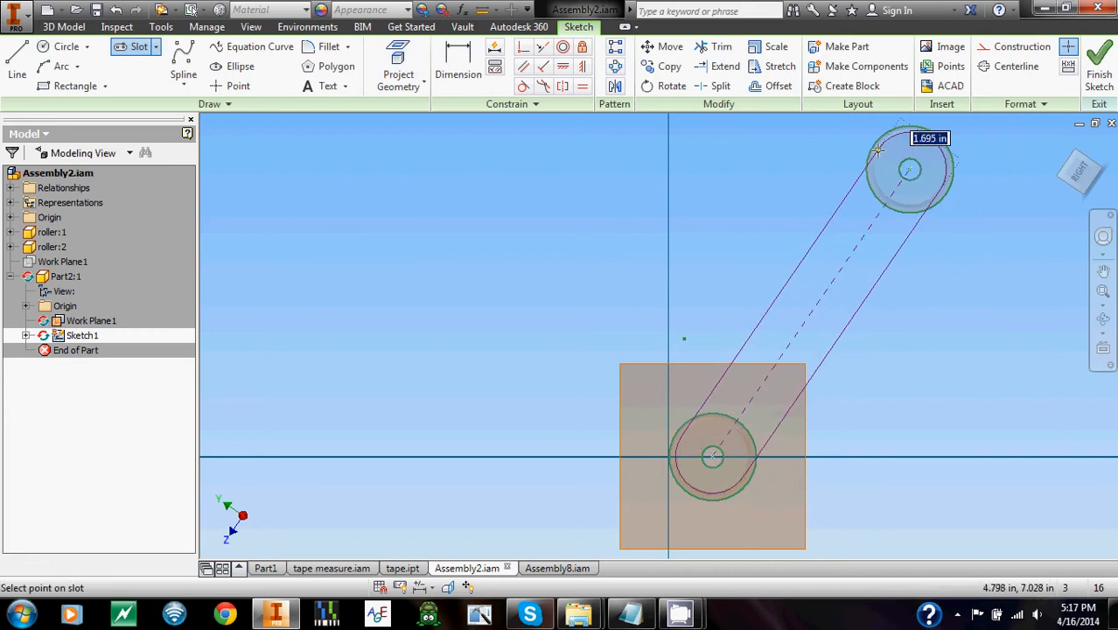
left_click(889, 154)
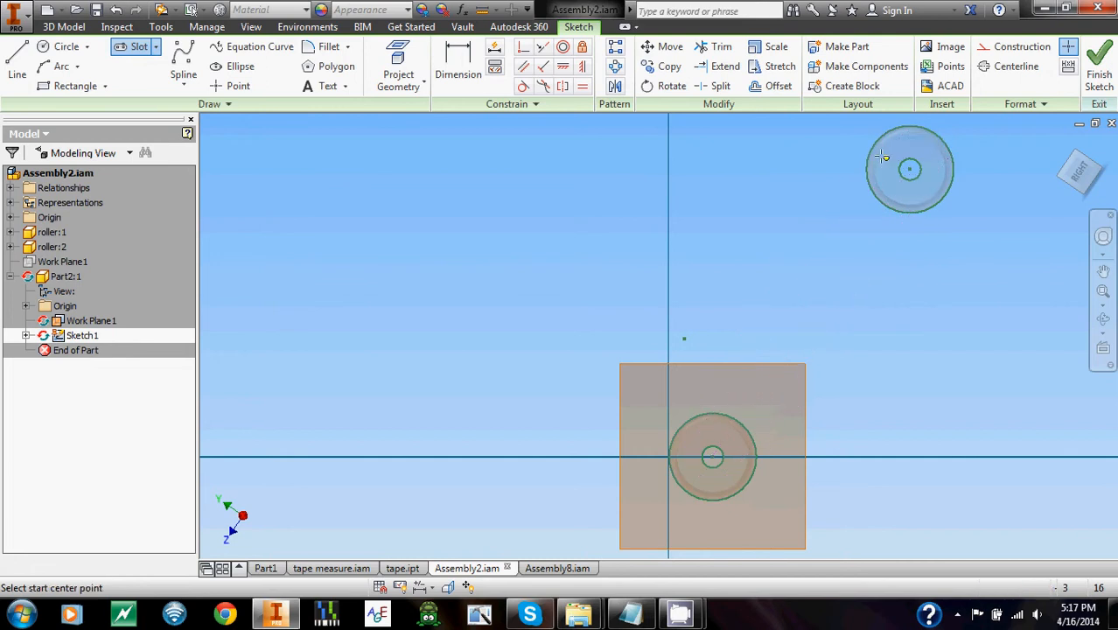
Dimension the slot's width between its two straight sides as 1.875 in and finish the sketch.
left_click(472, 76)
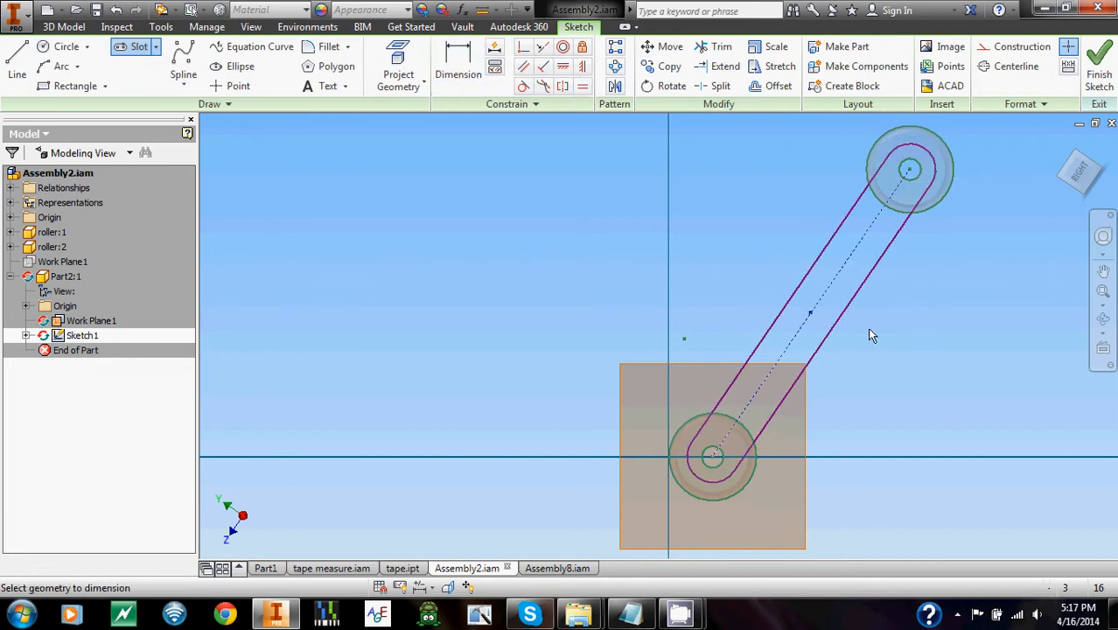
left_click(862, 192)
left_click(898, 250)
left_click(993, 154)
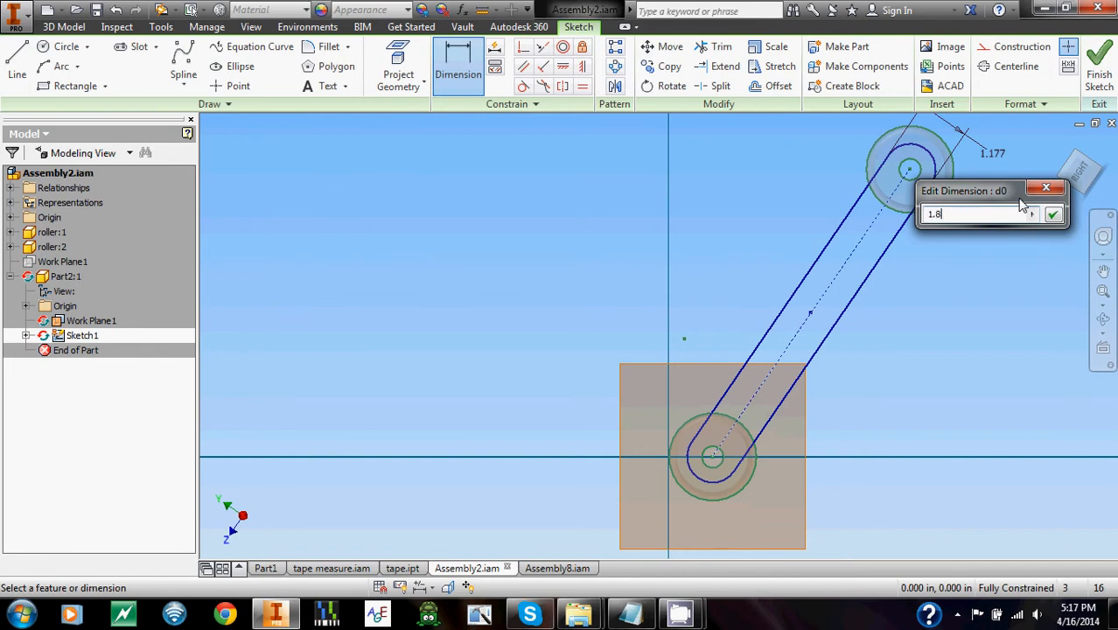
key("Return")
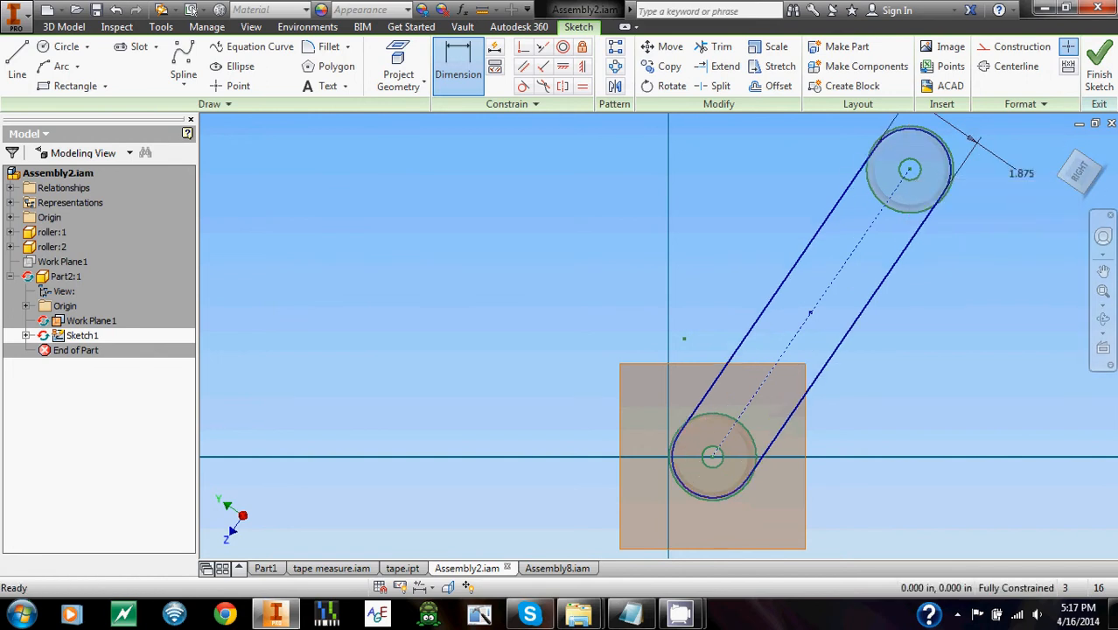
left_click(1099, 68)
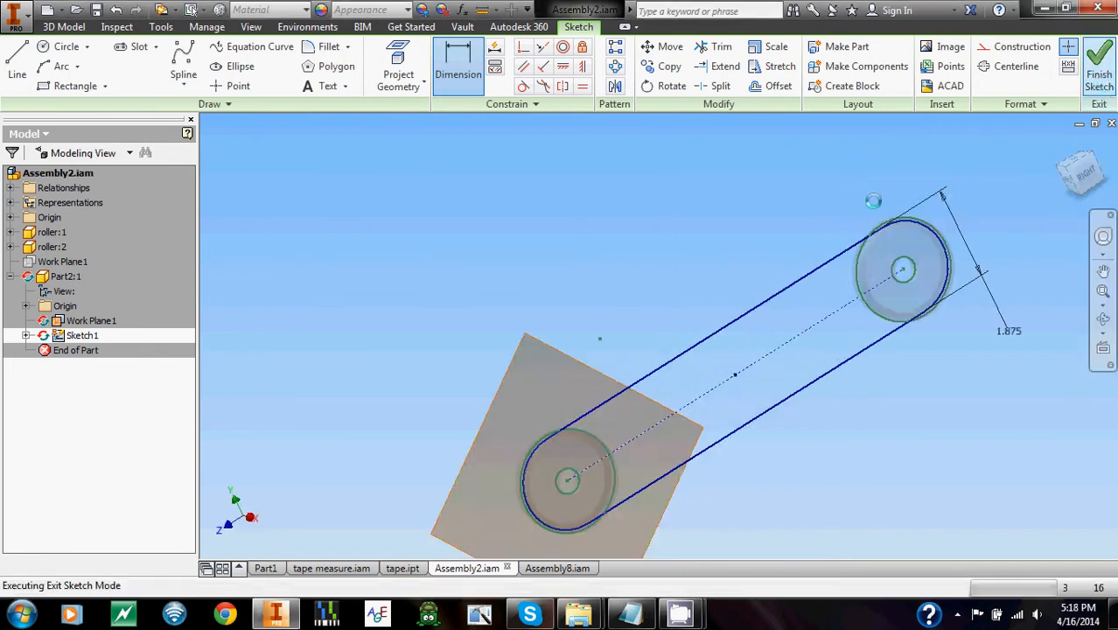
Start a second sketch in Part2 on the assembly's XY origin plane.
left_click(31, 61)
left_click(10, 217)
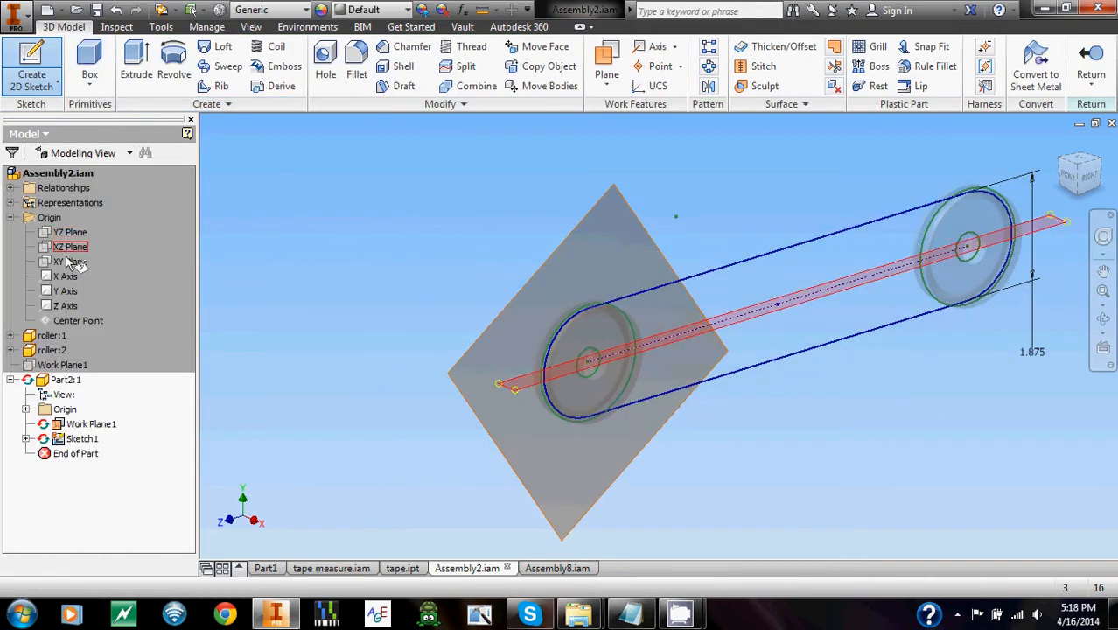
left_click(70, 248)
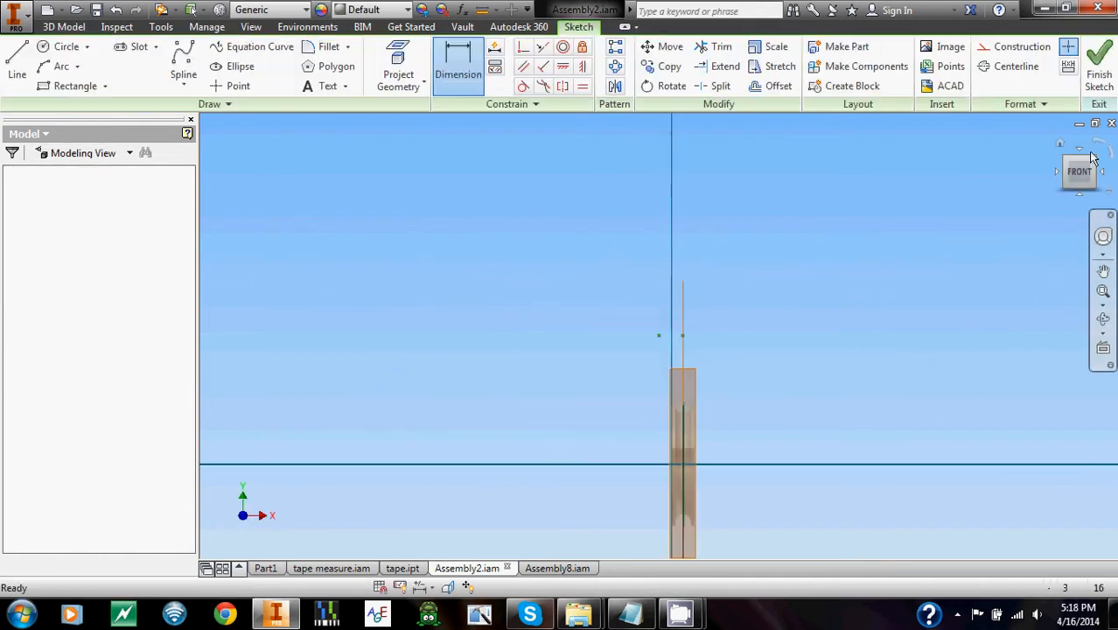
left_click(1092, 157)
Sketch a small circle centered on the slot's upper edge above the lower roller's center and finish the sketch.
left_click(66, 46)
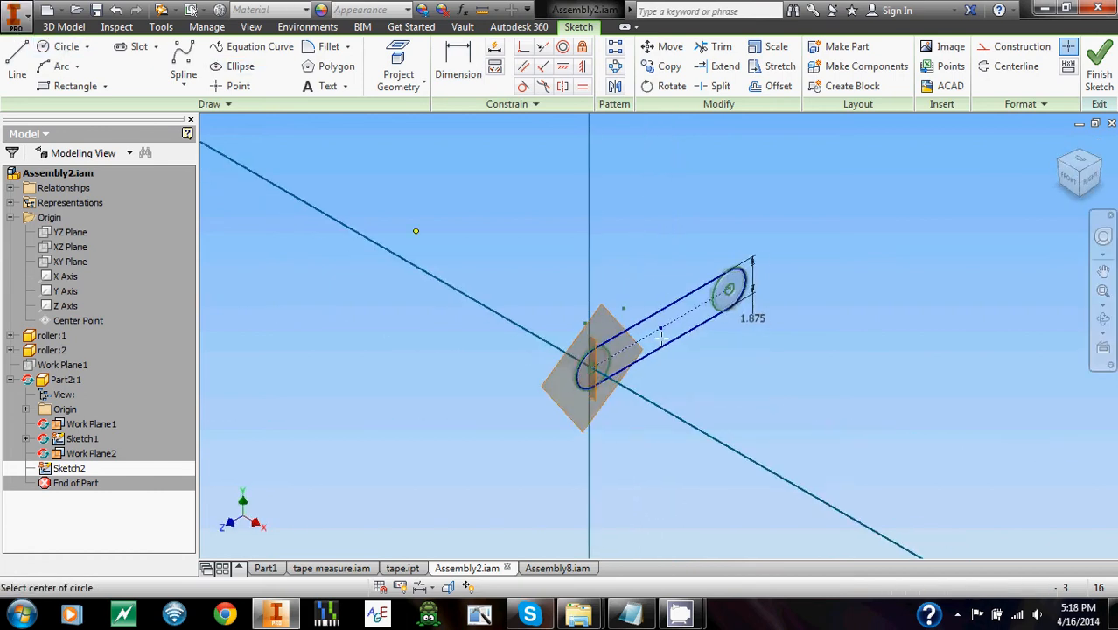
scroll(662, 339, "up", 5)
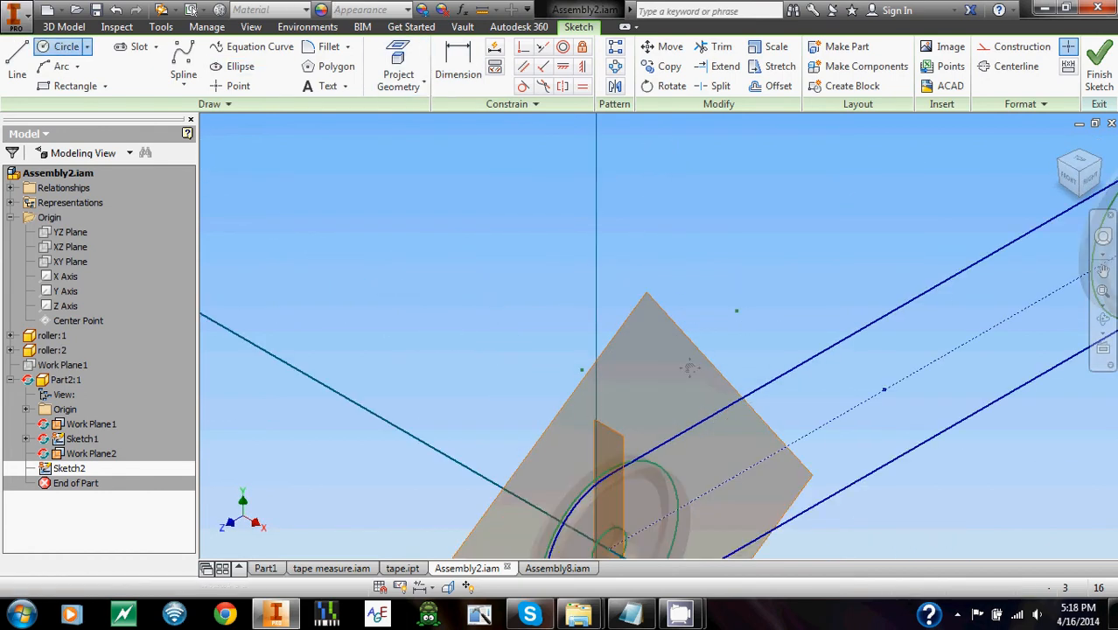
middle_click_drag(690, 368, 671, 261)
left_click(398, 66)
left_click(77, 51)
left_click(592, 363)
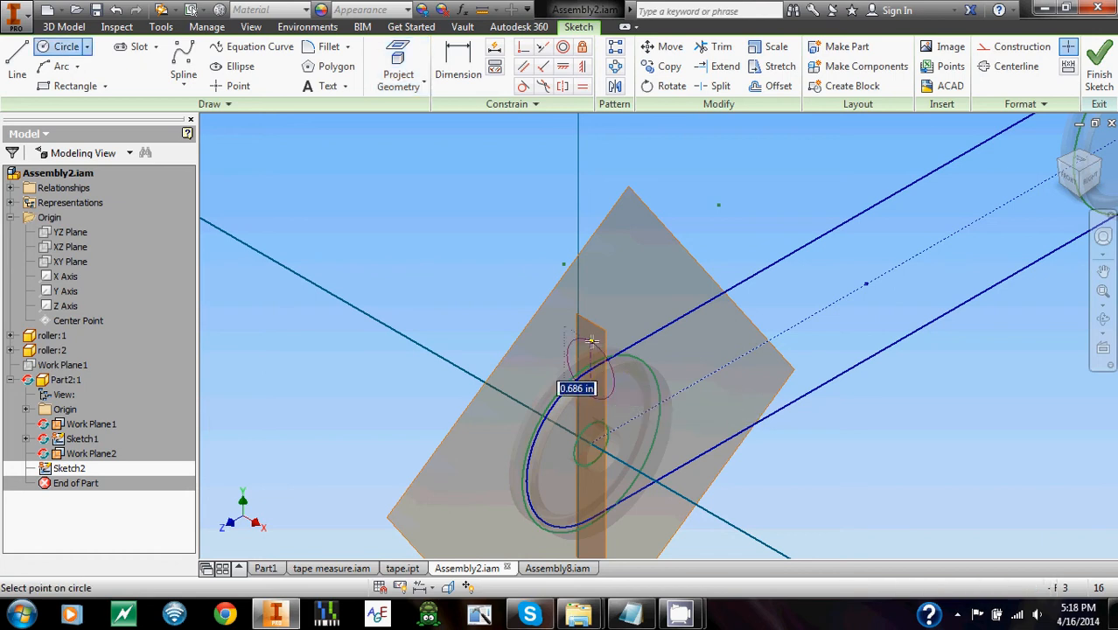
key("Return")
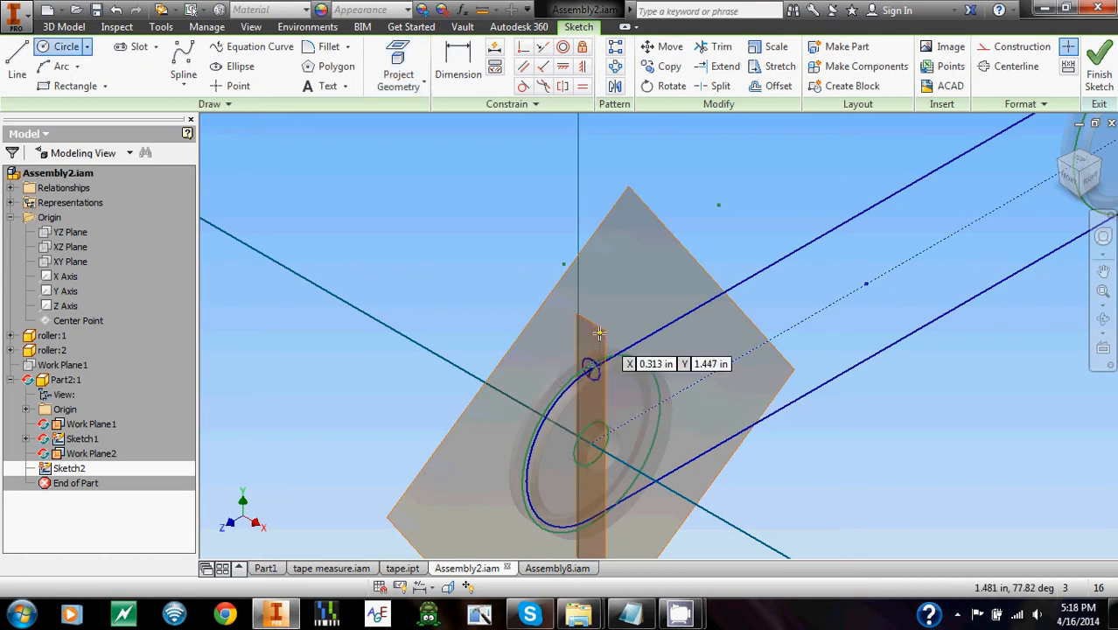
left_click(1100, 80)
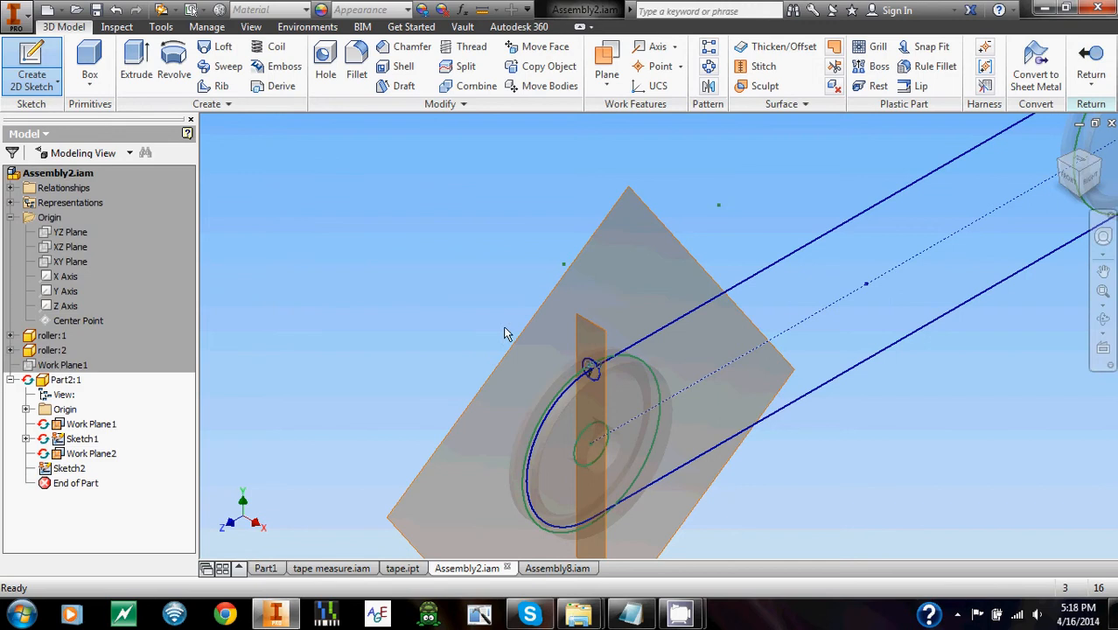
Sweep the small circle along the closed slot path to form the belt and return to the assembly.
left_click(226, 66)
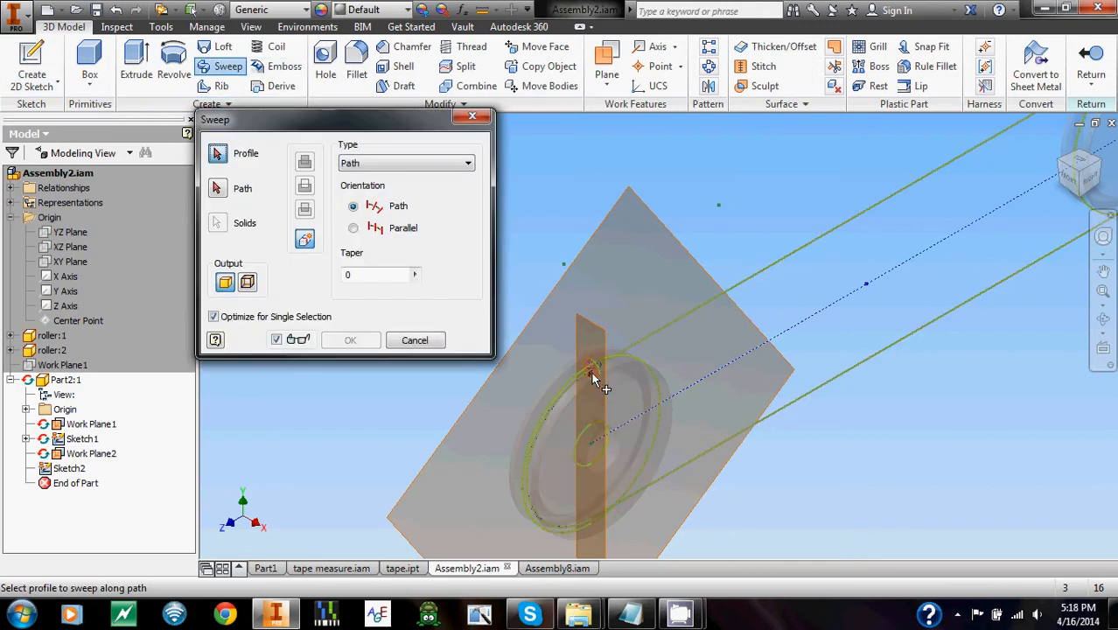
left_click(763, 282)
left_click(350, 341)
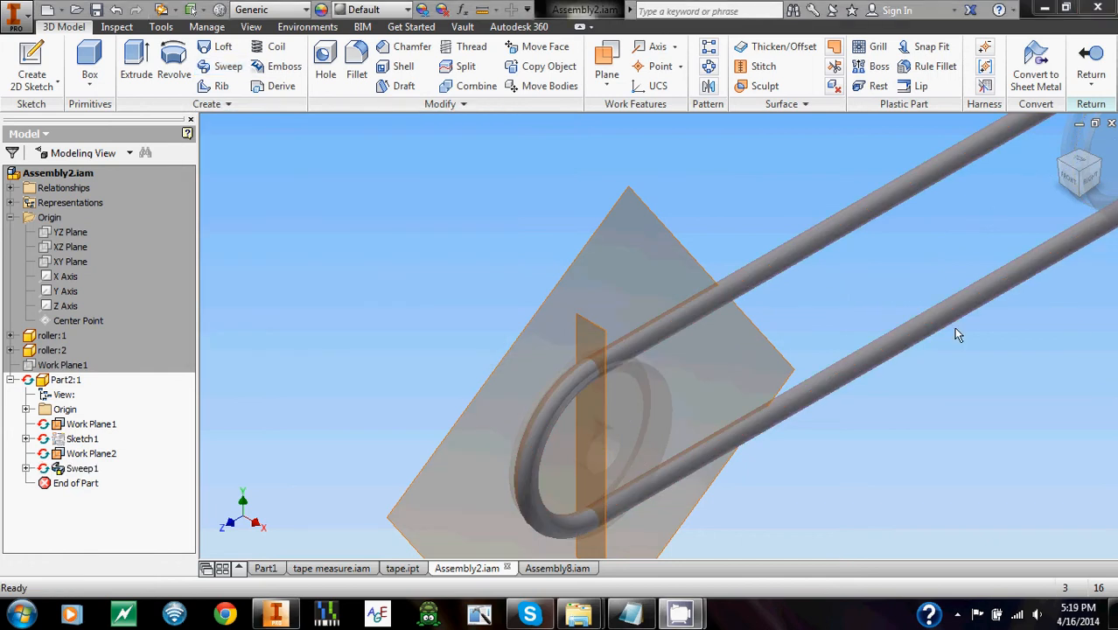
middle_click_drag(938, 250, 767, 275)
scroll(792, 304, "up", 2)
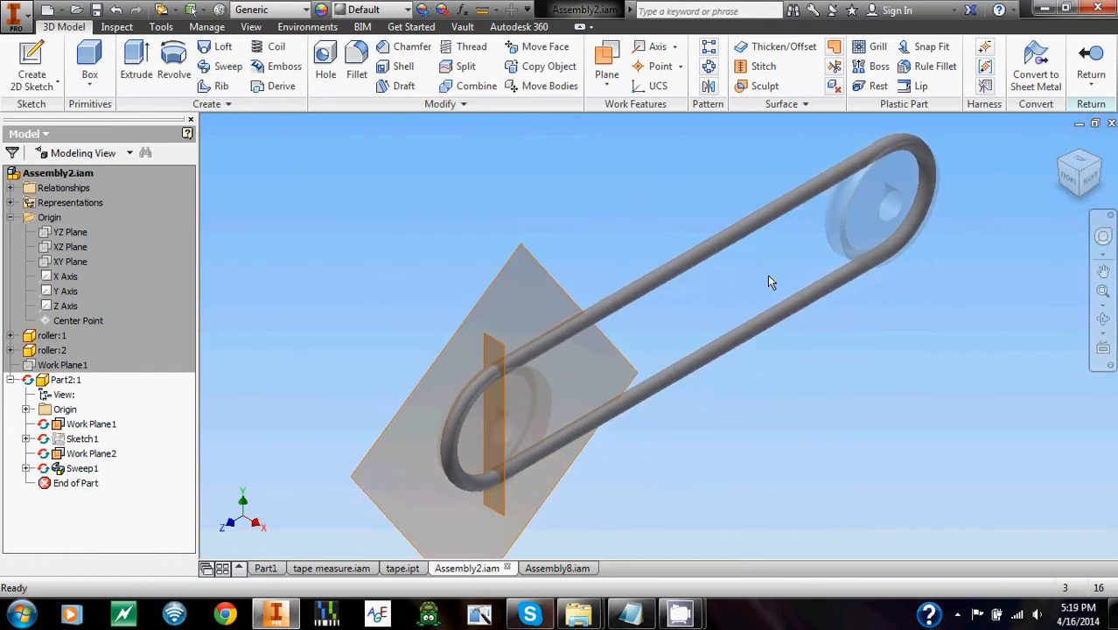
left_click(1090, 63)
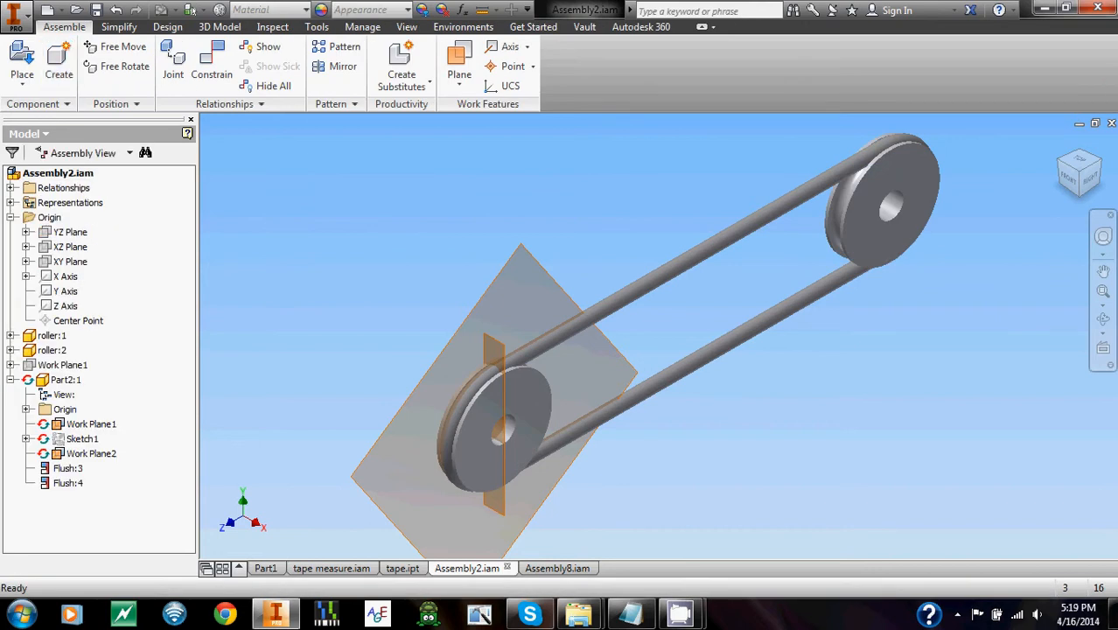
Set the Mate:3 distance between the two rollers to 6 in and finally to 12 in.
left_click(10, 350)
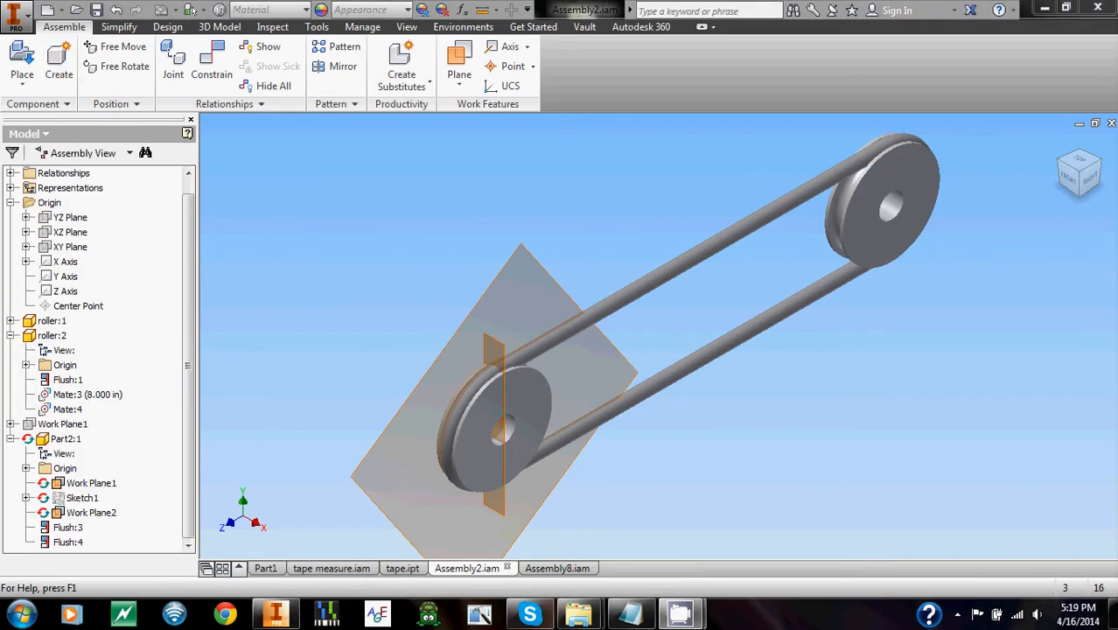
left_click(63, 440)
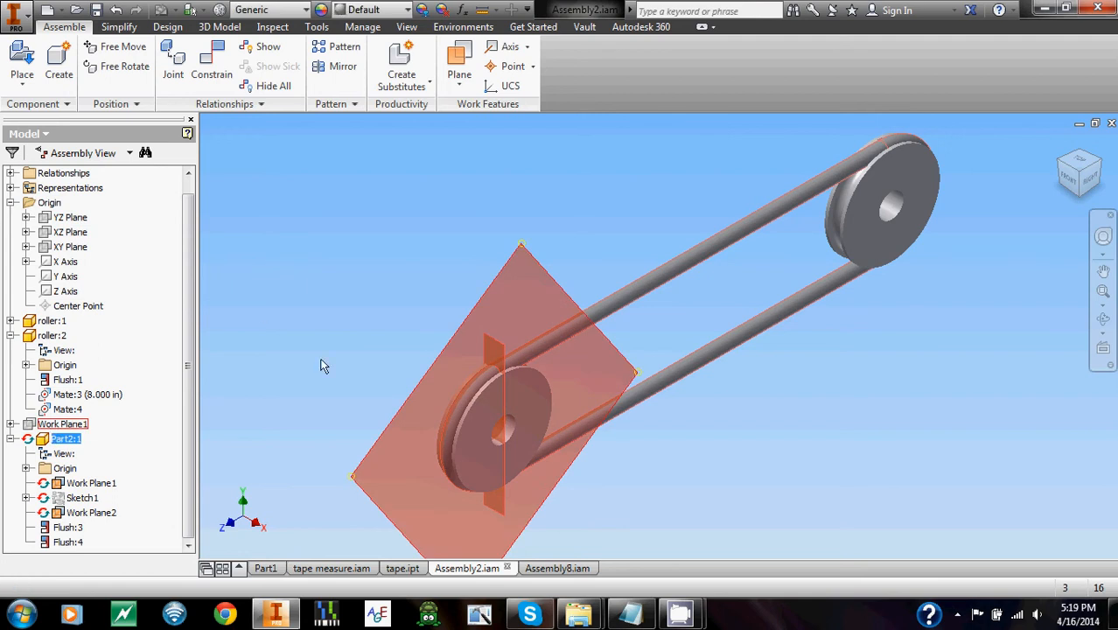
left_click(260, 309)
left_click(87, 394)
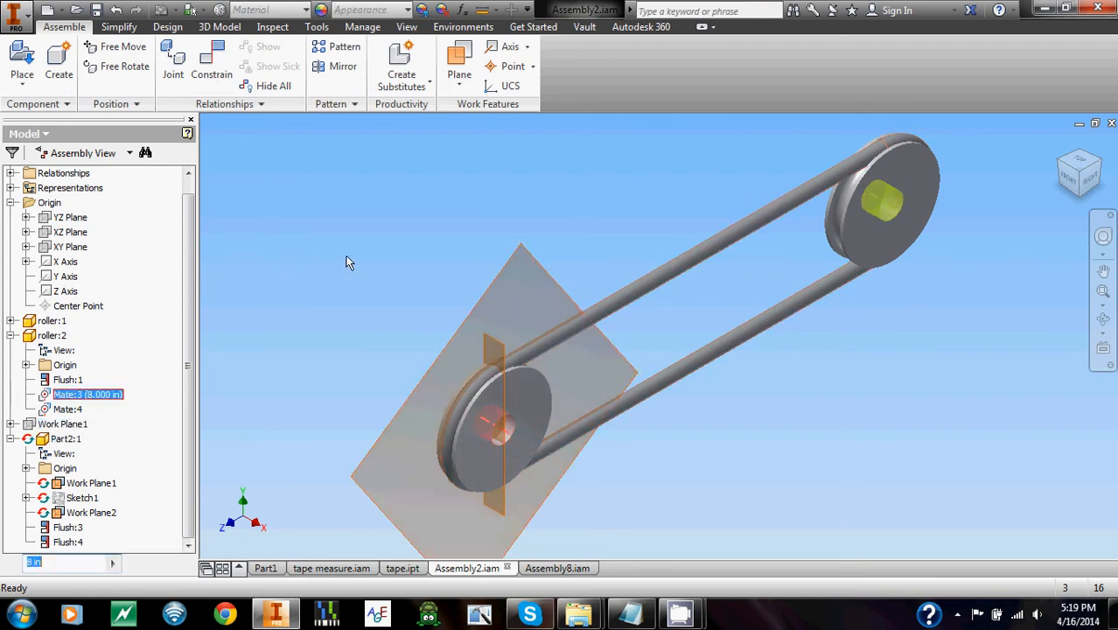
key("Return")
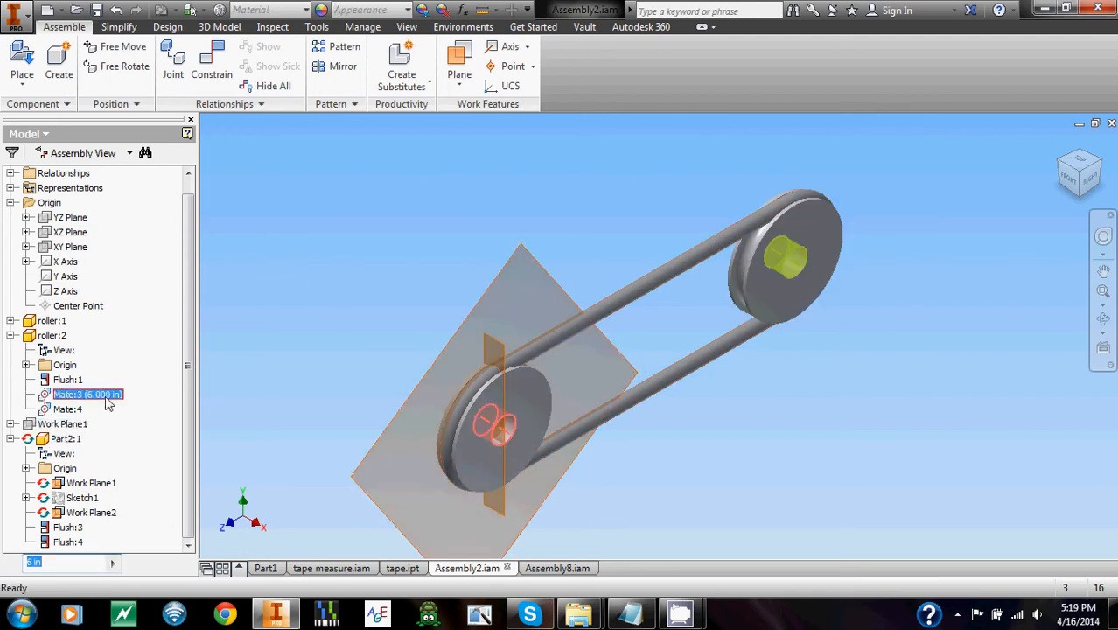
type("12")
key("Return")
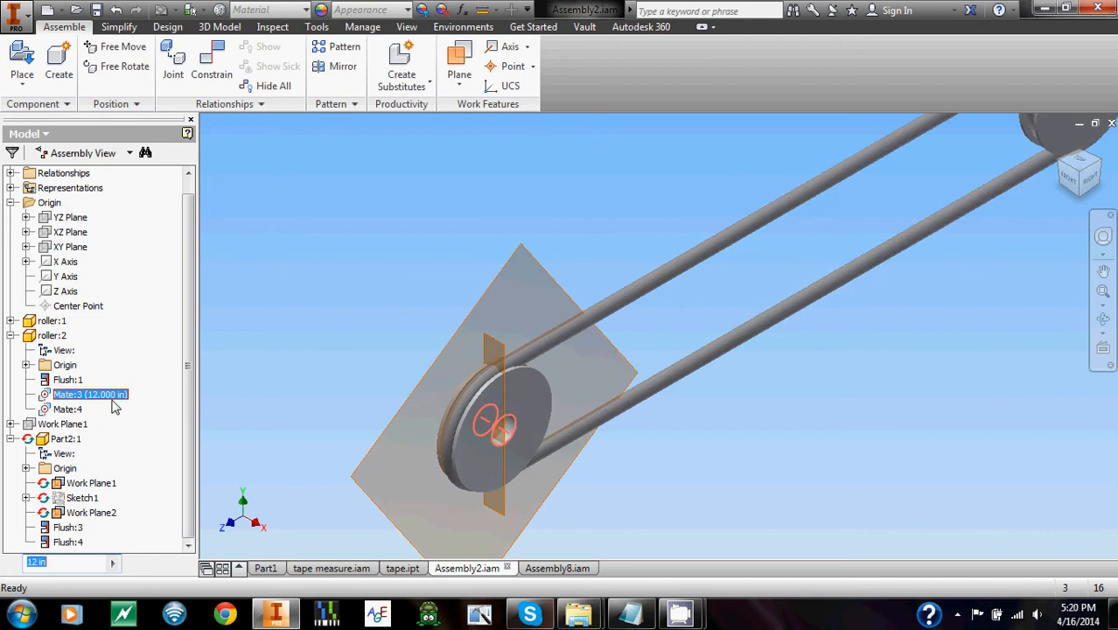
left_click(847, 234)
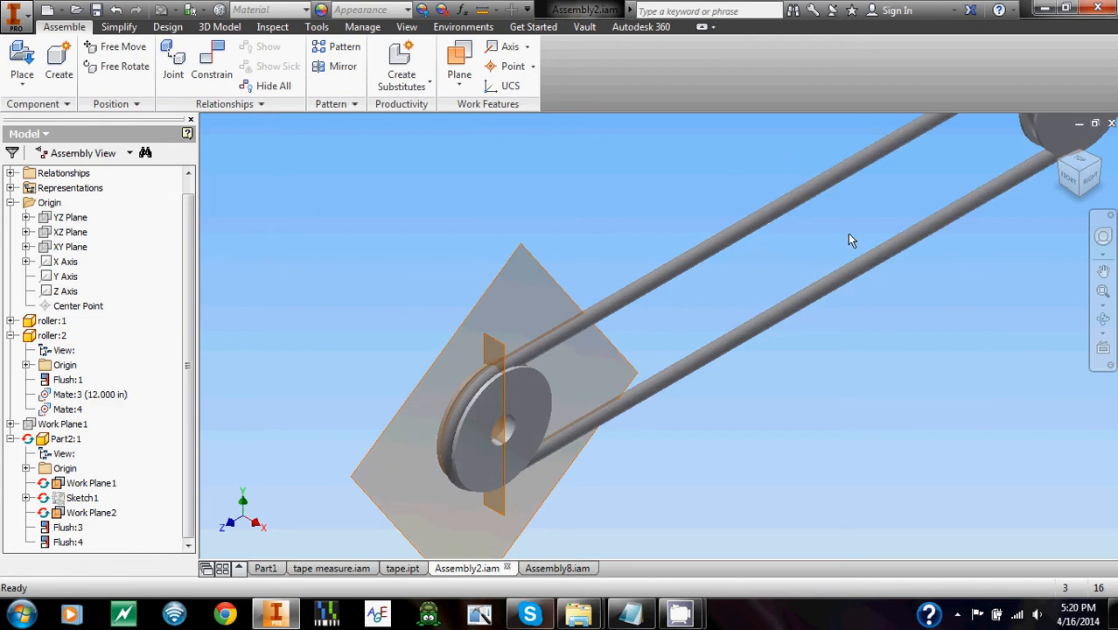
middle_click_drag(847, 234, 781, 268)
scroll(782, 273, "down", 3)
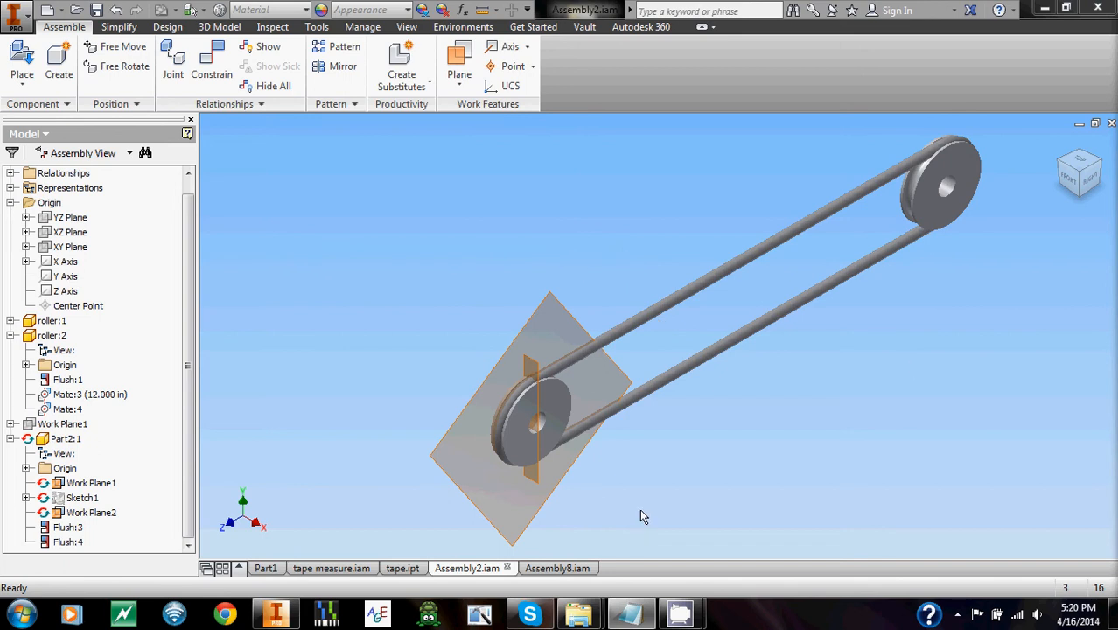
Switch to Assembly8.iam and examine the cam, upright, strap and winch from both sides.
left_click(557, 567)
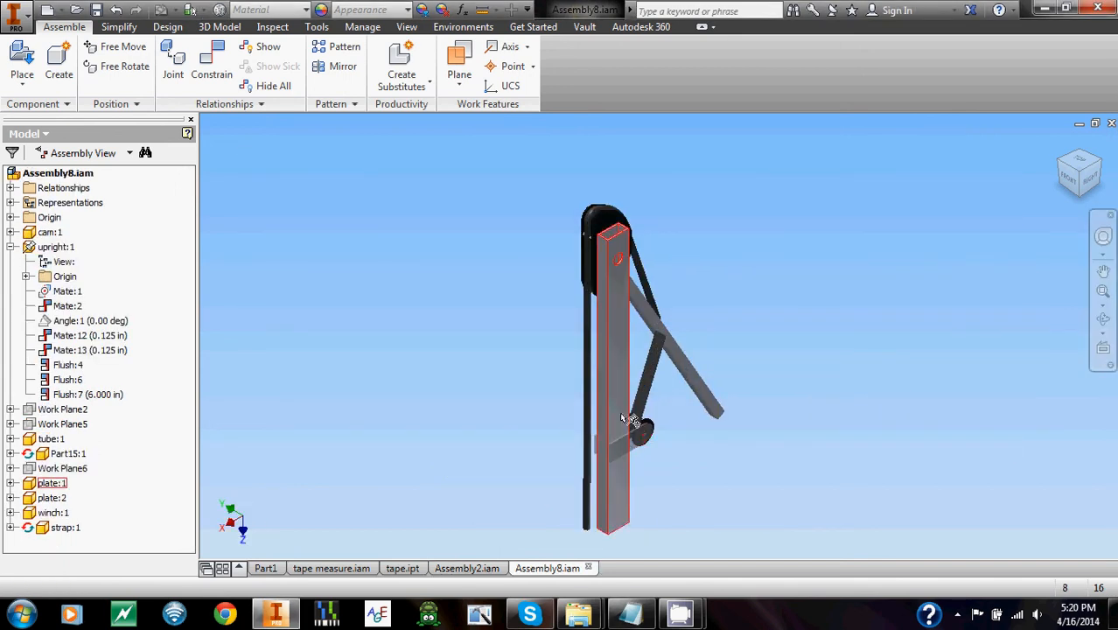
middle_click_drag(645, 288, 637, 285)
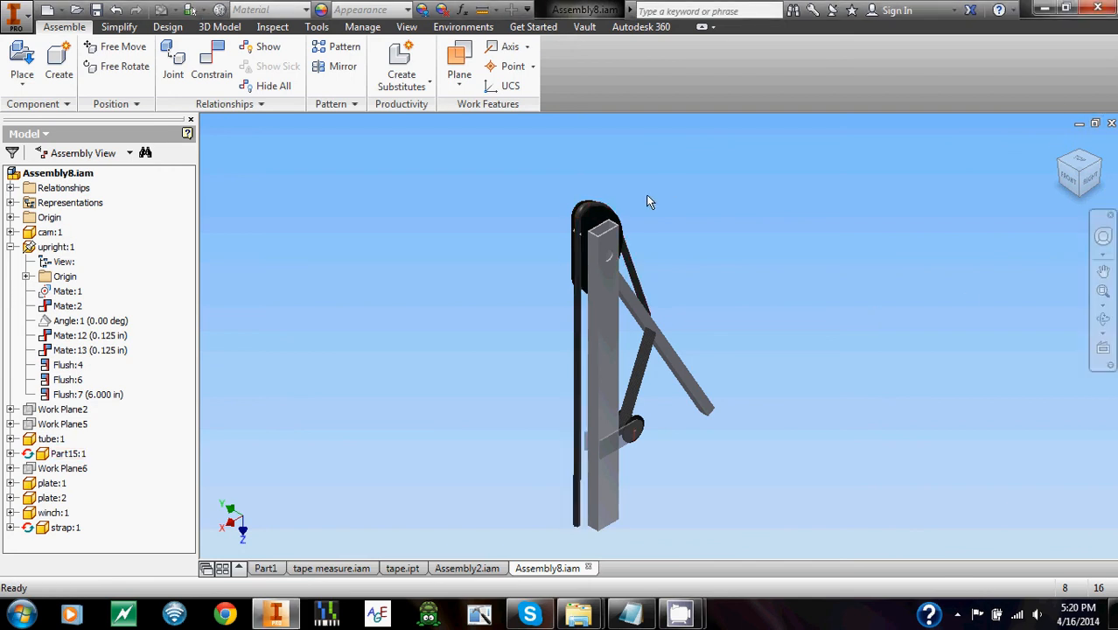
scroll(577, 204, "up", 4)
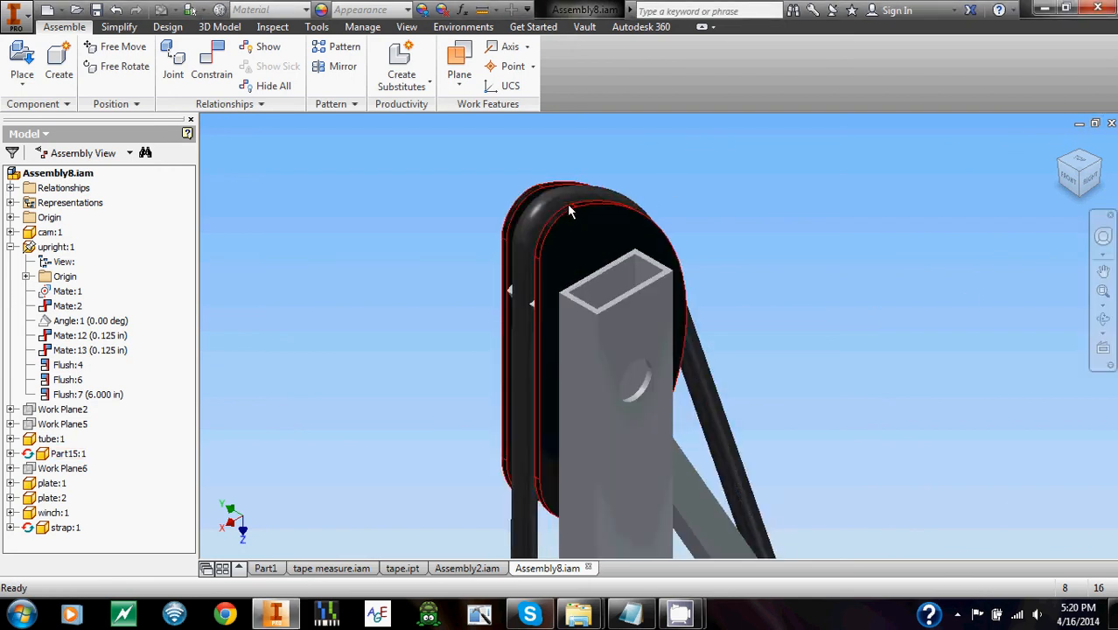
left_click(1062, 165)
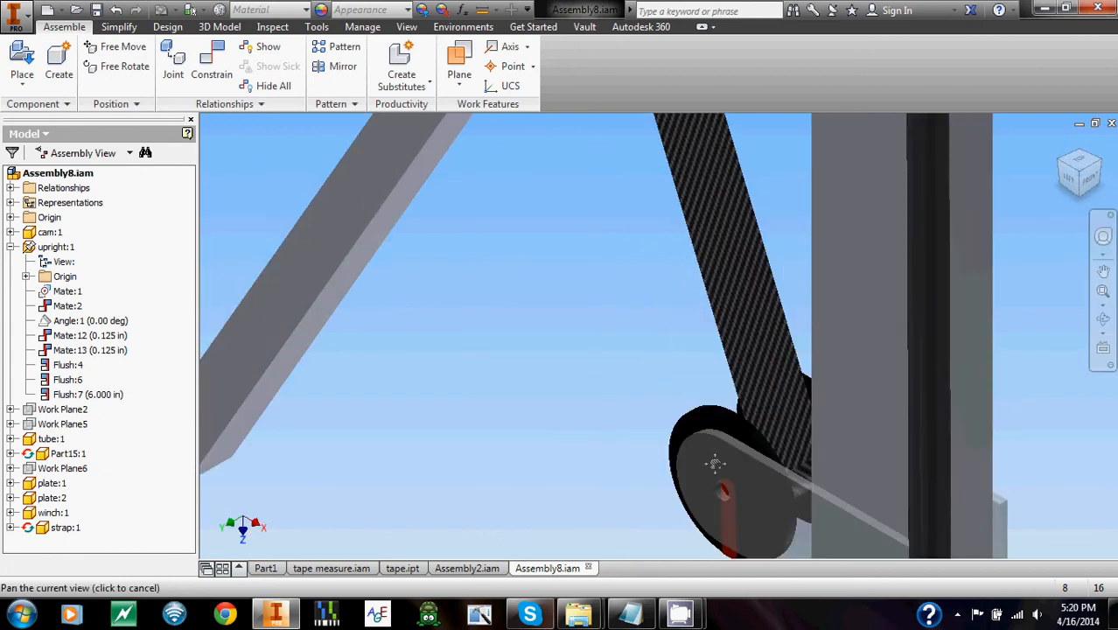
scroll(735, 393, "down", 3)
middle_click_drag(753, 364, 709, 416)
scroll(708, 417, "down", 2)
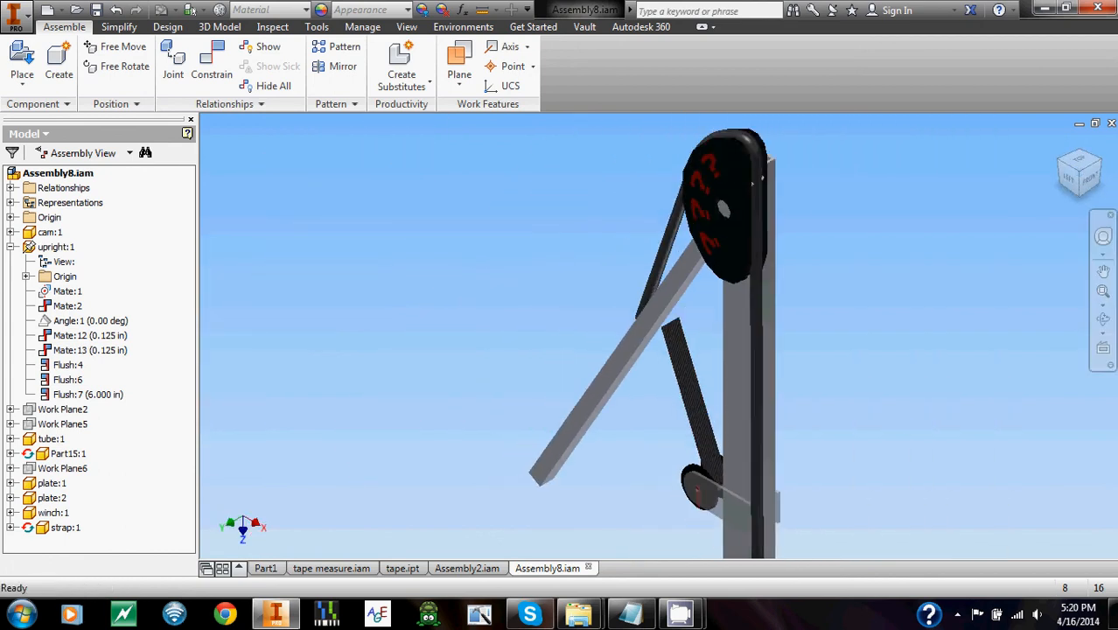
Open the Drive settings for the upright's Angle:1 constraint and play the 0 to -110 deg range in reverse.
left_click(92, 321)
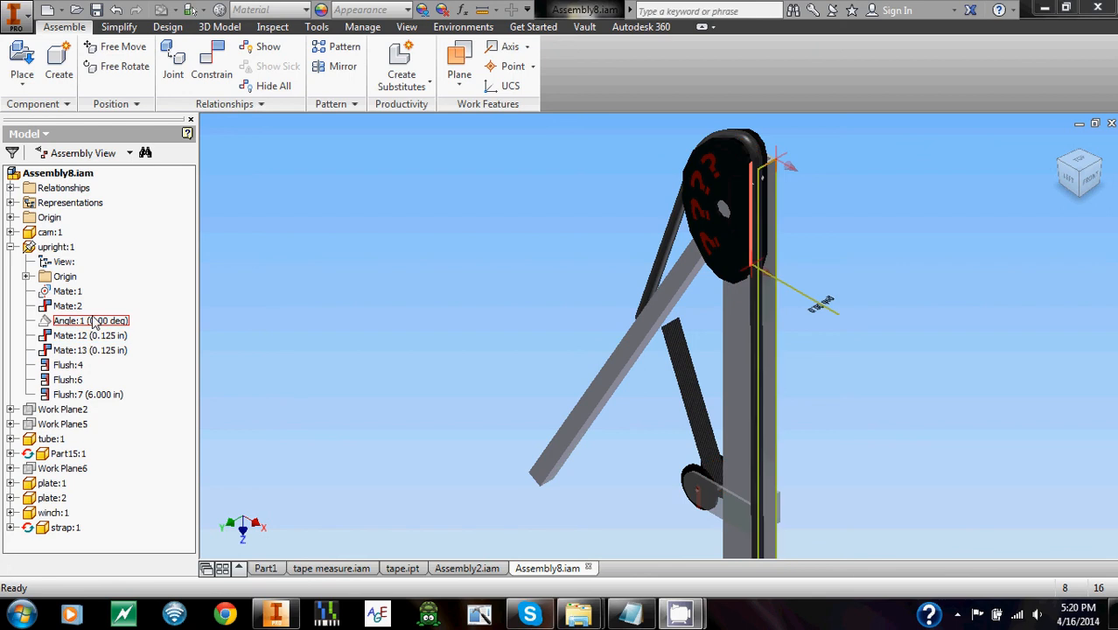
right_click(95, 323)
left_click(135, 390)
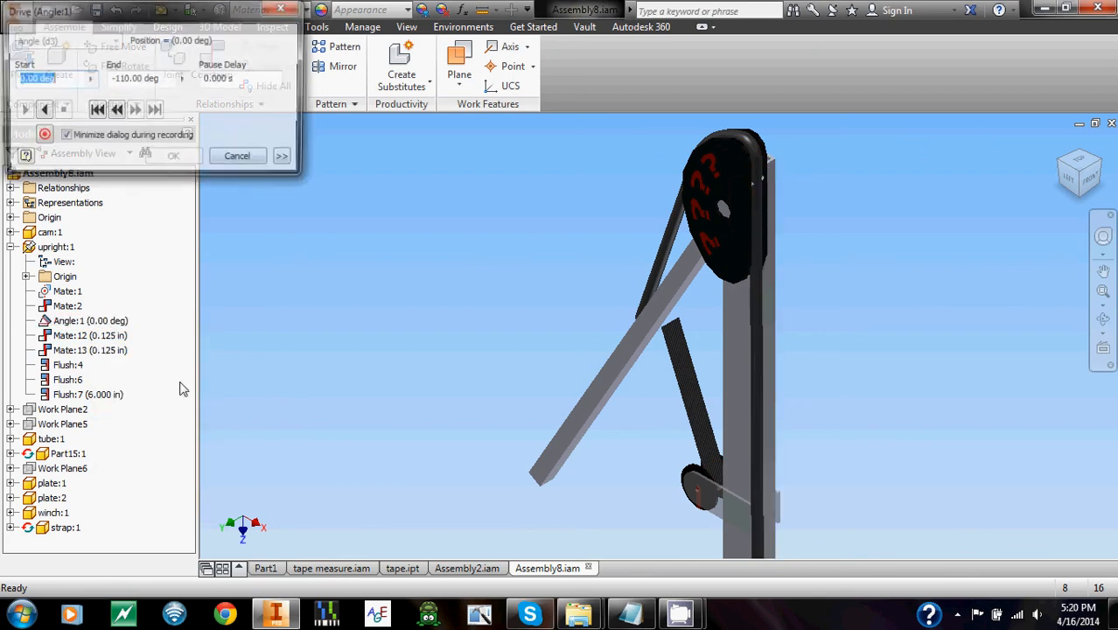
left_click(40, 112)
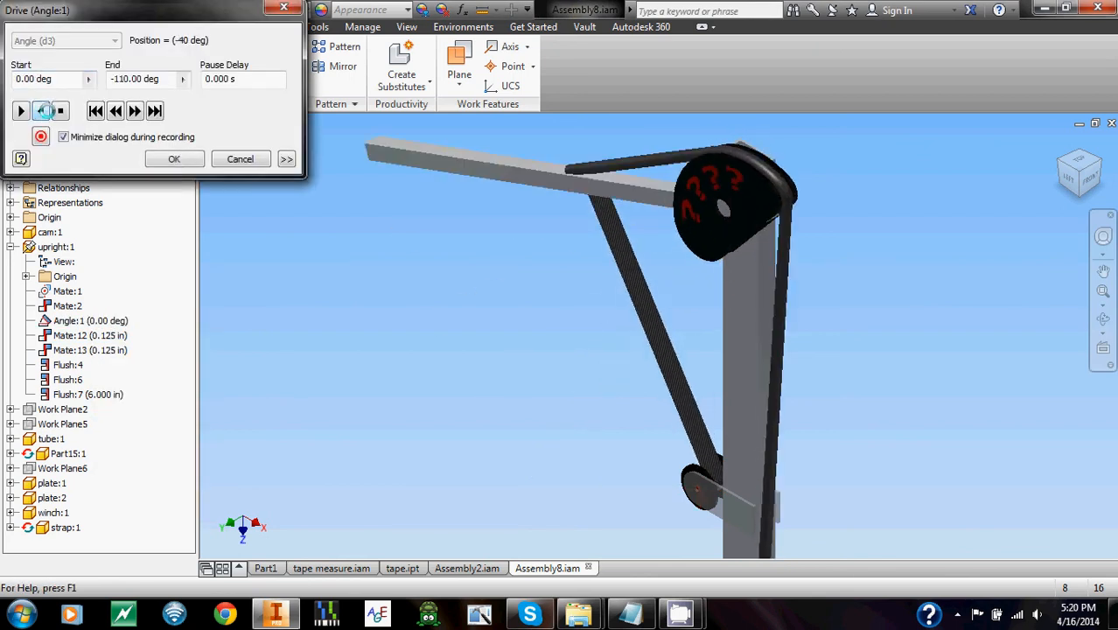